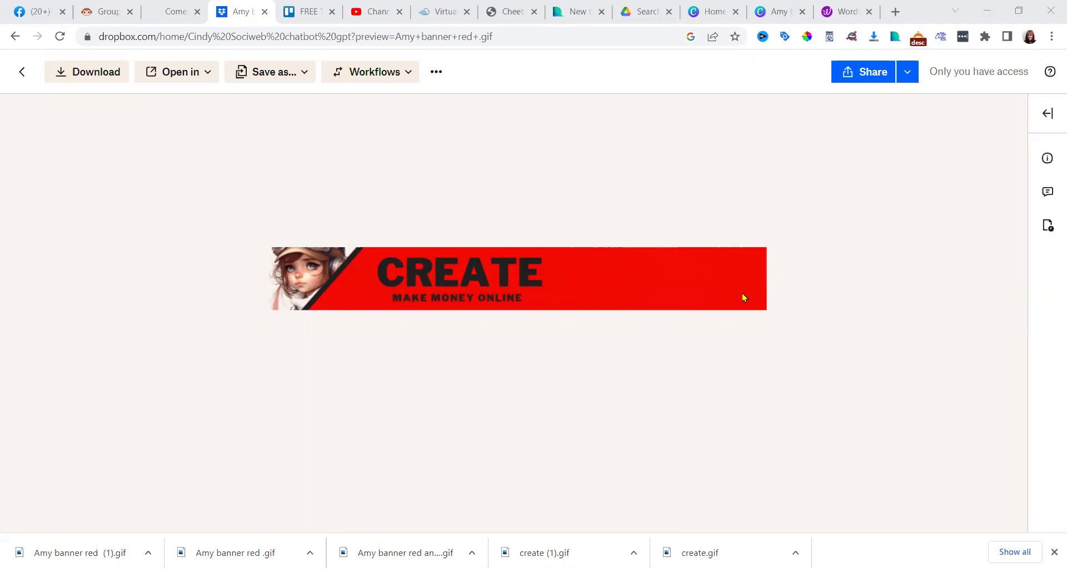
# - Switch from the Dropbox banner GIF preview to the Canva home tab
pyautogui.click(705, 12)
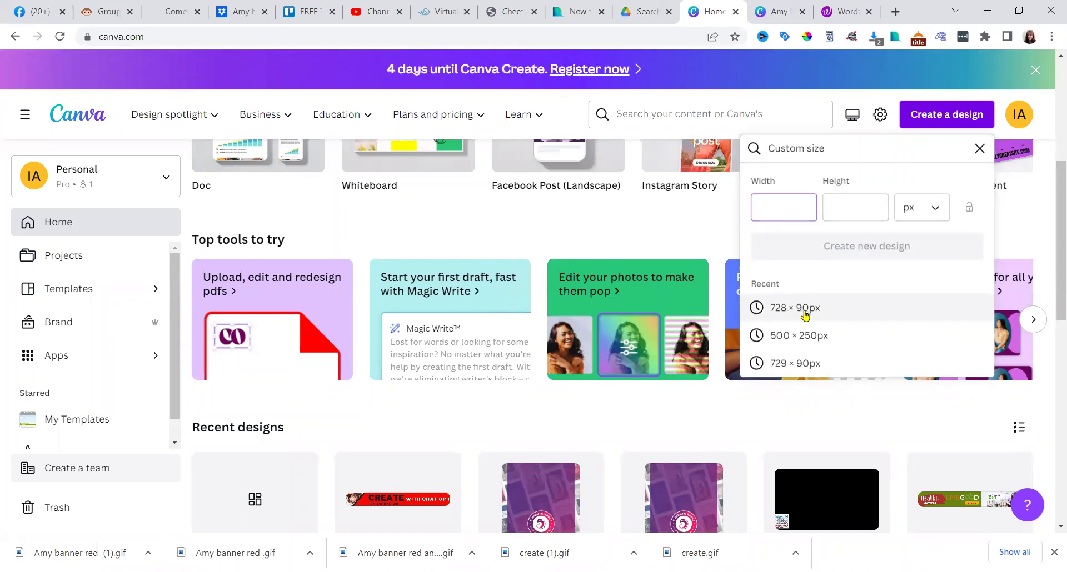
# - Open the 'Amy banner red' design and place a new heading box right of CREATE
pyautogui.click(781, 15)
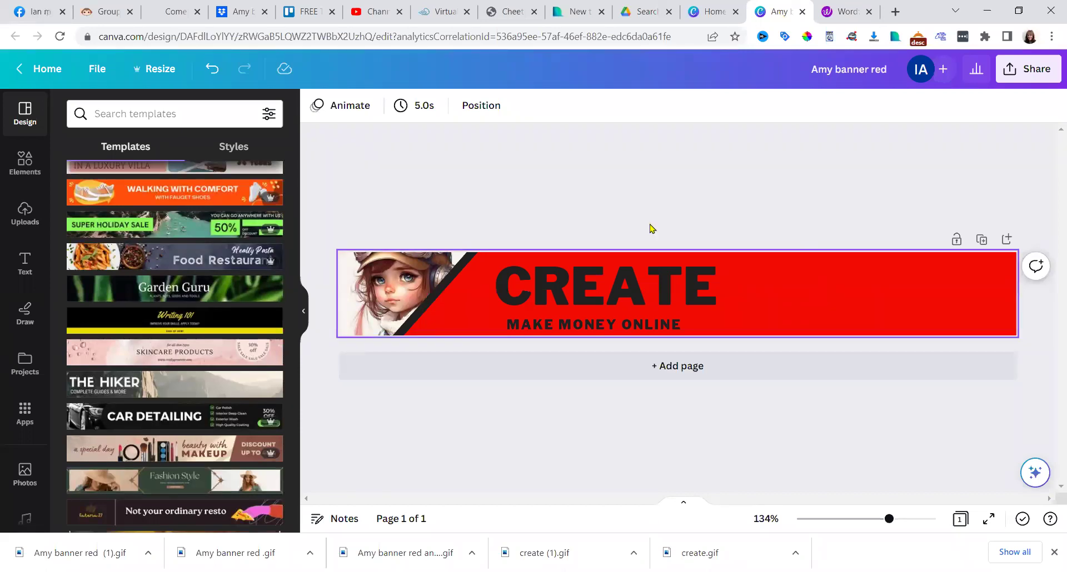
pyautogui.click(24, 269)
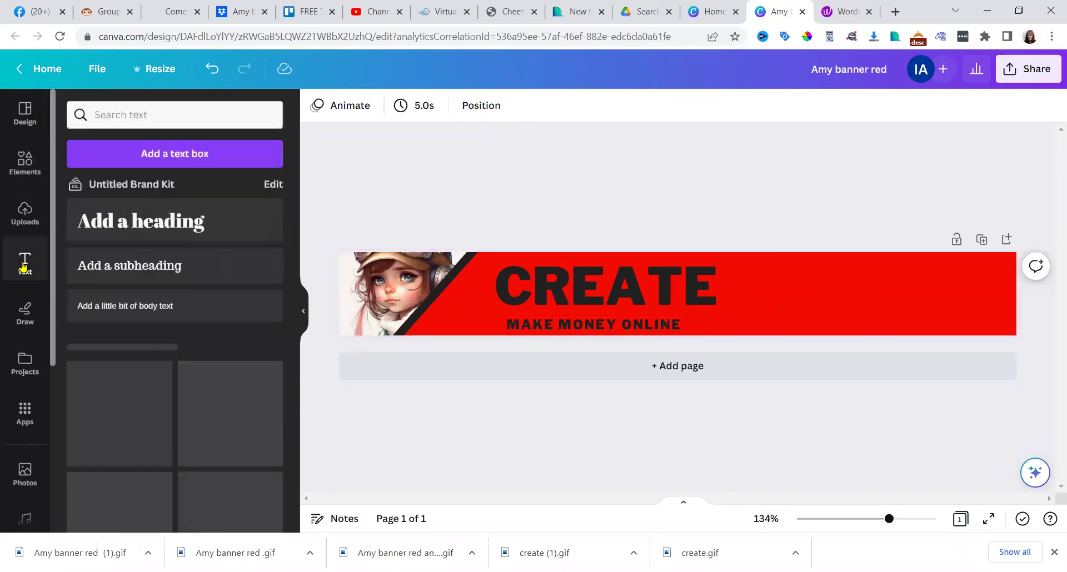
pyautogui.click(127, 229)
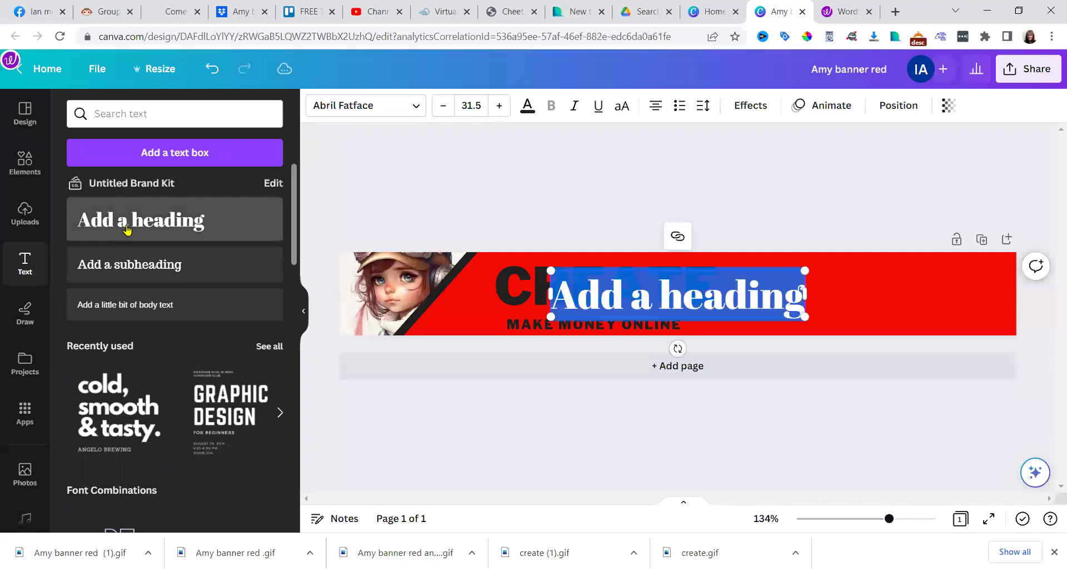
pyautogui.click(628, 270)
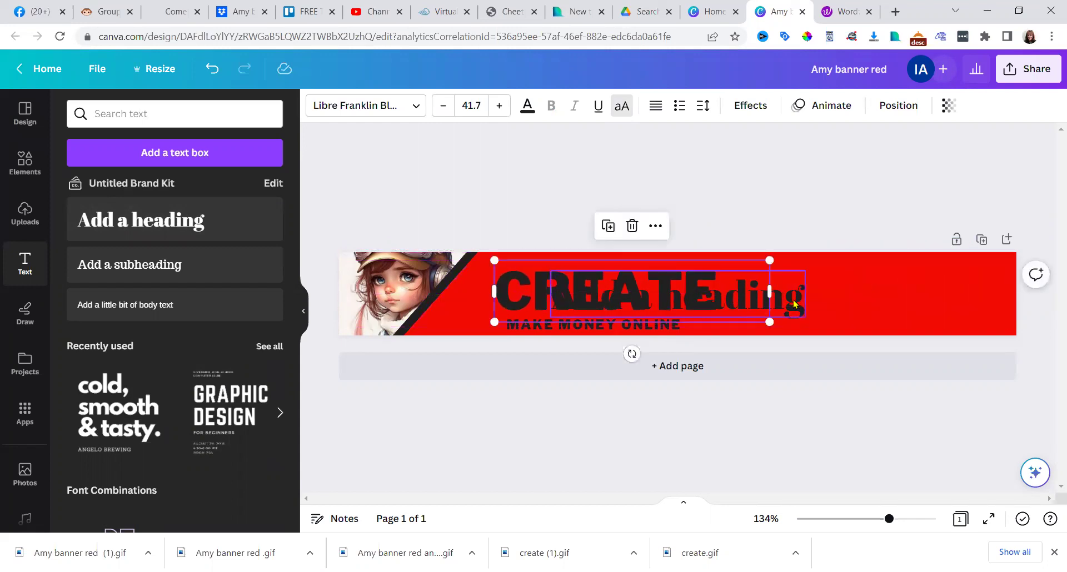
pyautogui.moveTo(798, 303); pyautogui.dragTo(964, 287)
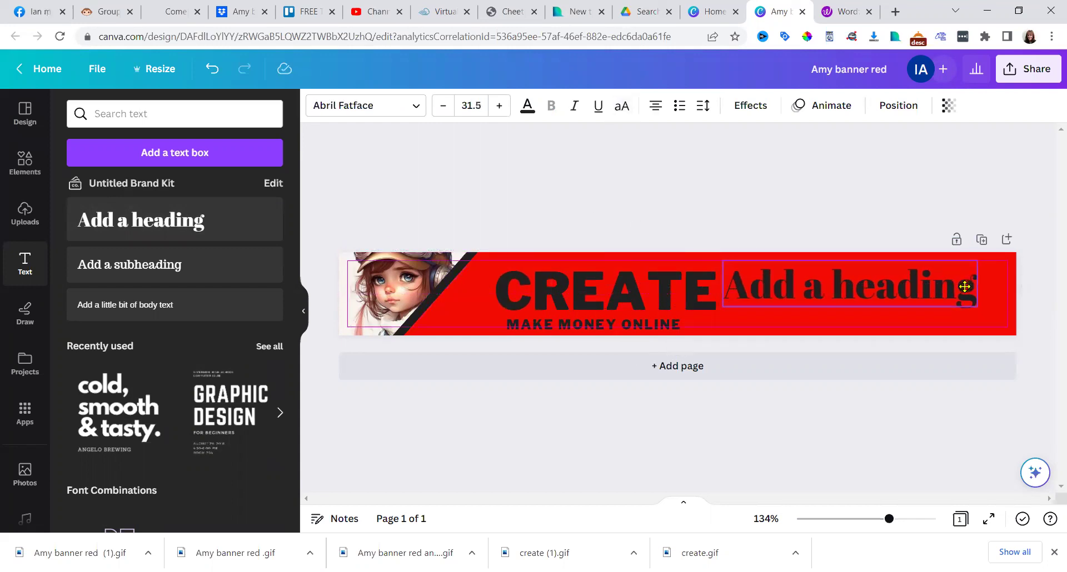
pyautogui.moveTo(964, 286); pyautogui.dragTo(973, 306)
# - Retype the new heading as 'WITH CHAT GPT' and select all its text
pyautogui.doubleClick(941, 302)
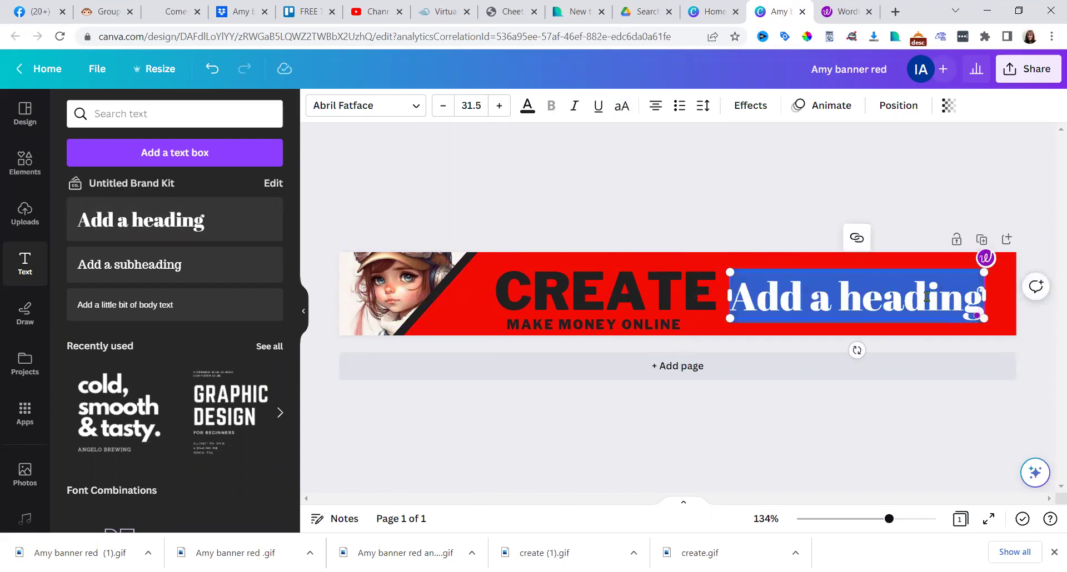
pyautogui.write('Wi')
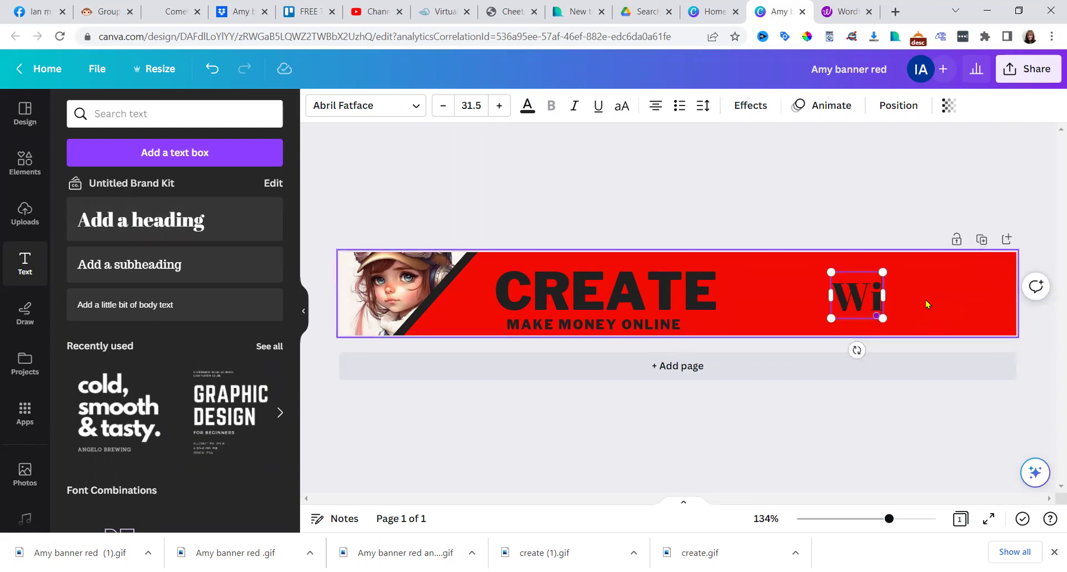
pyautogui.write('th')
pyautogui.press('BackSpace')
pyautogui.press('BackSpace')
pyautogui.press('BackSpace')
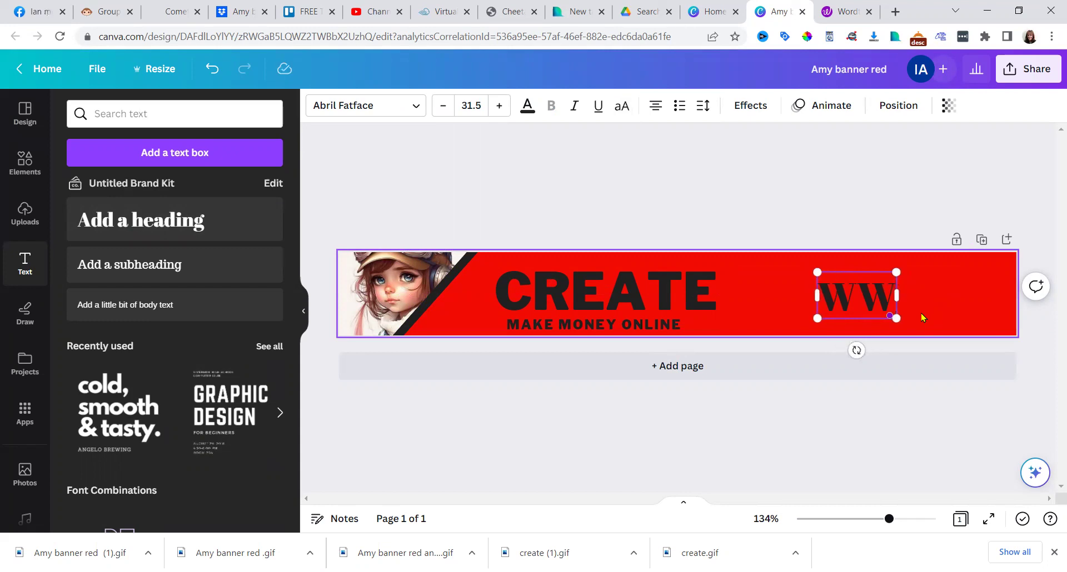
pyautogui.write('ITH CHA')
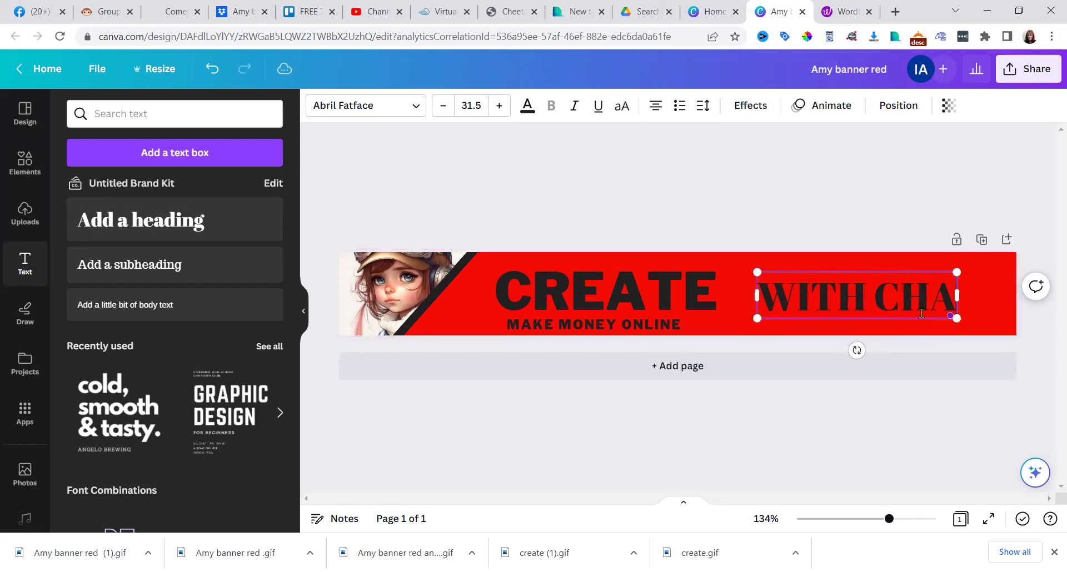
pyautogui.write('T GPT')
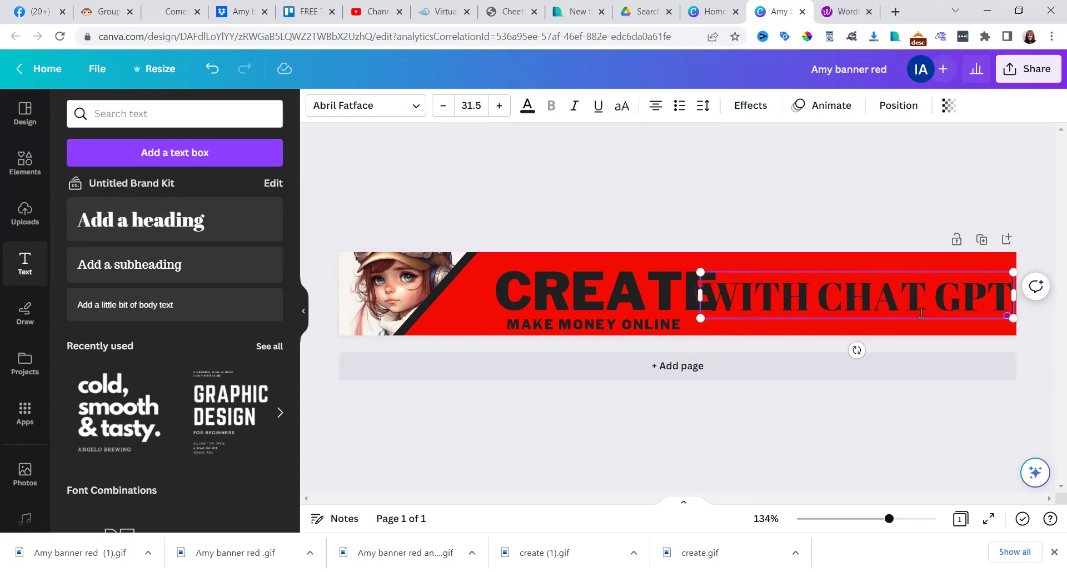
pyautogui.hotkey('ctrl', 'a')
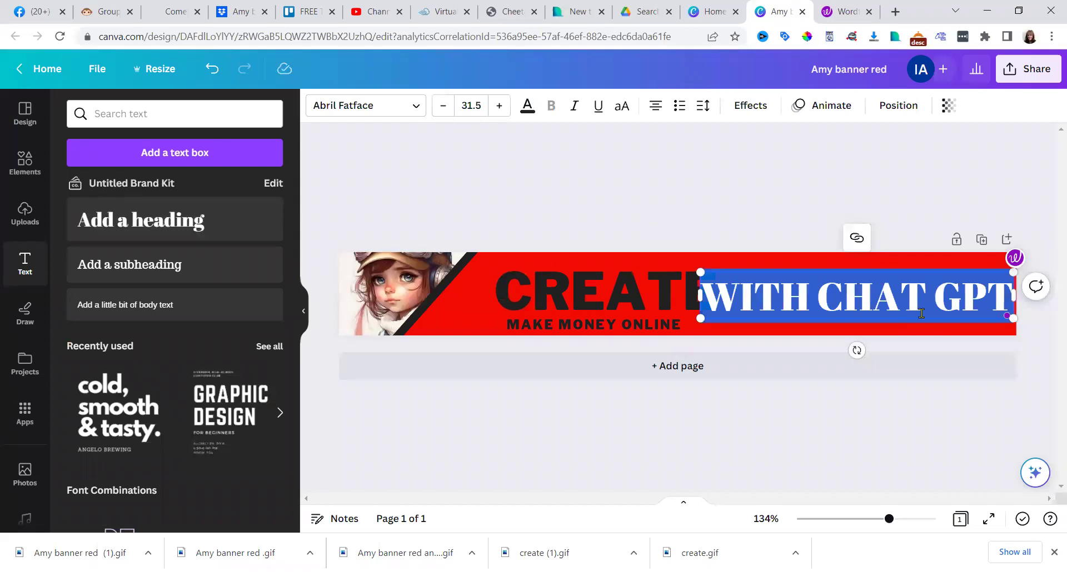
# - Try Bernoru and Aileron Heavy on WITH CHAT GPT, settling back on Abril Fatface
pyautogui.click(418, 111)
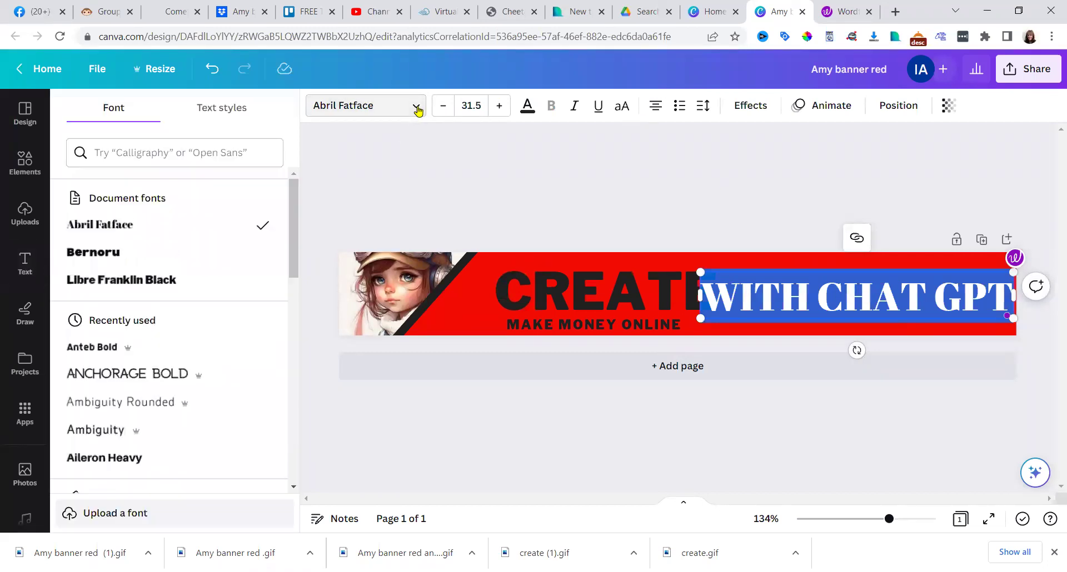
pyautogui.click(97, 252)
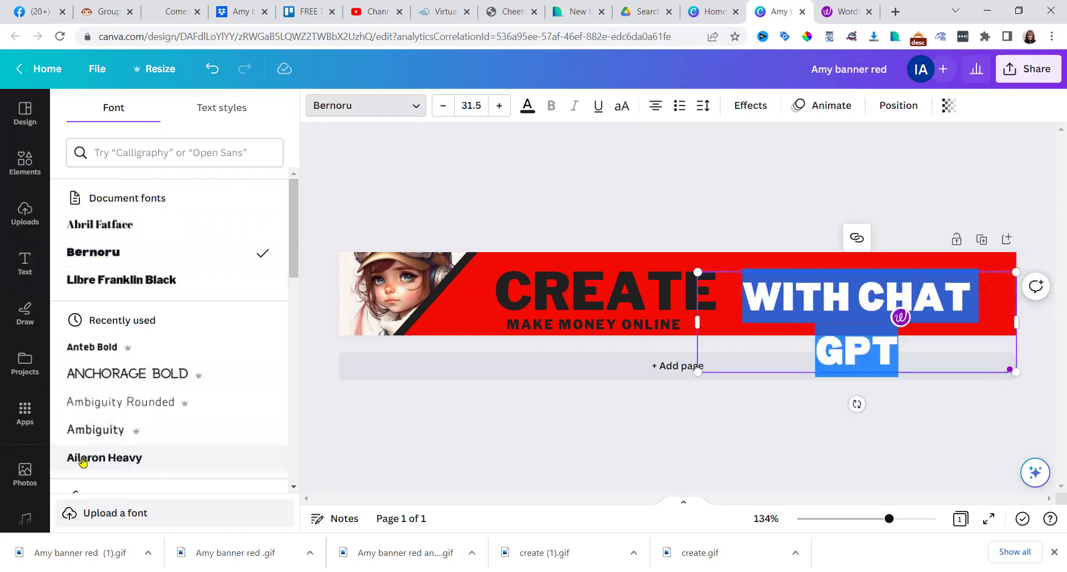
pyautogui.click(83, 460)
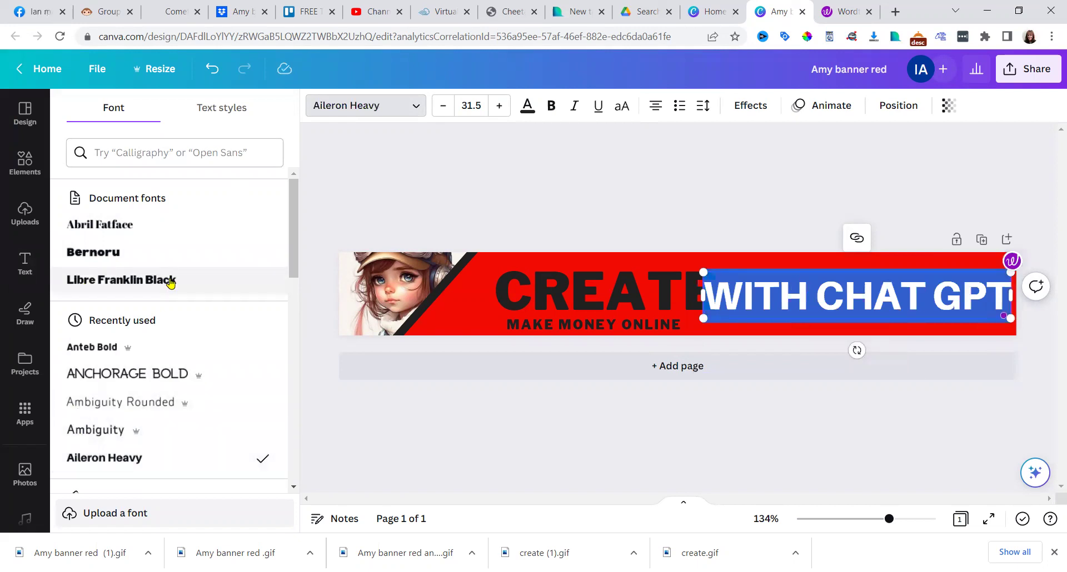
pyautogui.click(115, 227)
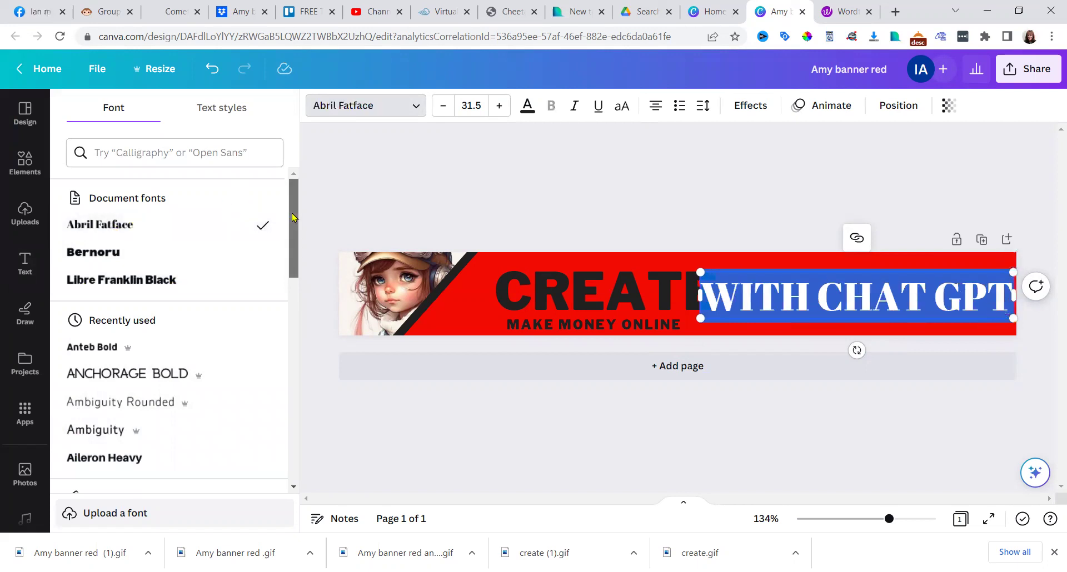
pyautogui.scroll(-3, 293, 217)
pyautogui.scroll(-1, 297, 268)
pyautogui.scroll(-1, 298, 278)
pyautogui.scroll(-1, 301, 289)
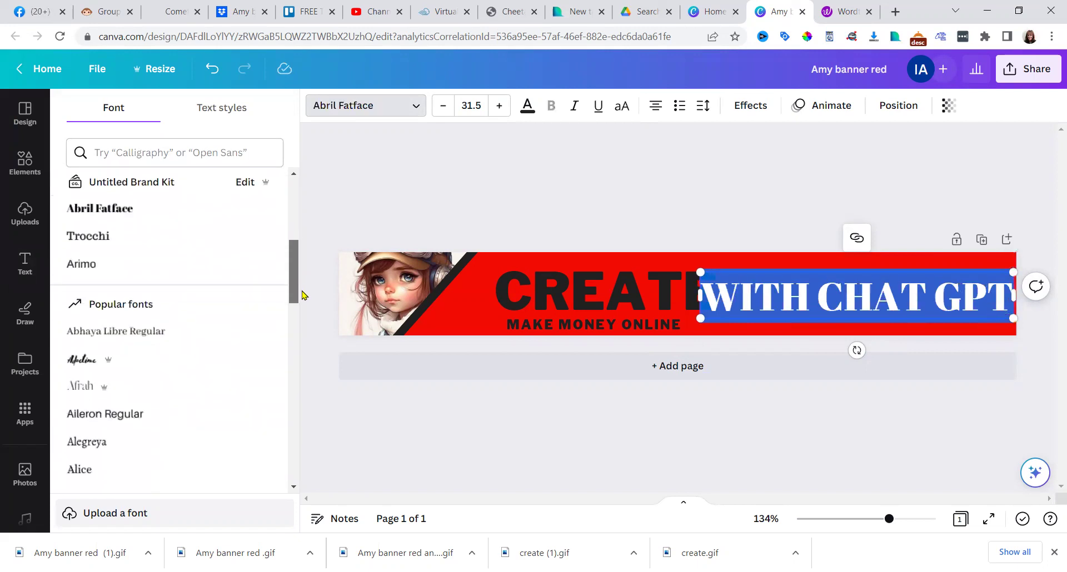
pyautogui.scroll(2, 303, 287)
pyautogui.scroll(3, 303, 288)
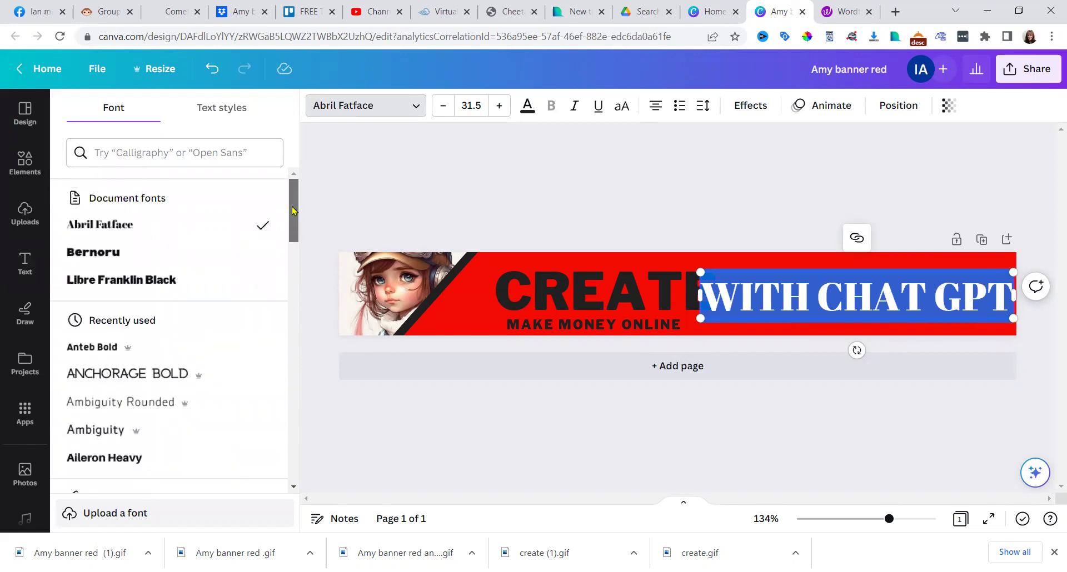
pyautogui.click(134, 150)
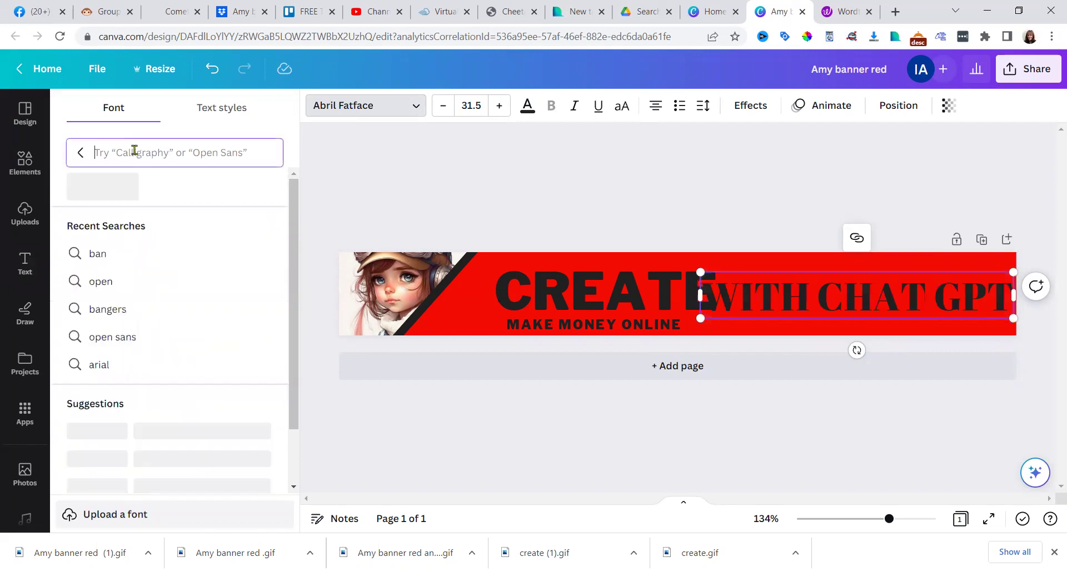
# - Set WITH CHAT GPT in Libre Franklin Bold to match CREATE's font family
pyautogui.click(547, 306)
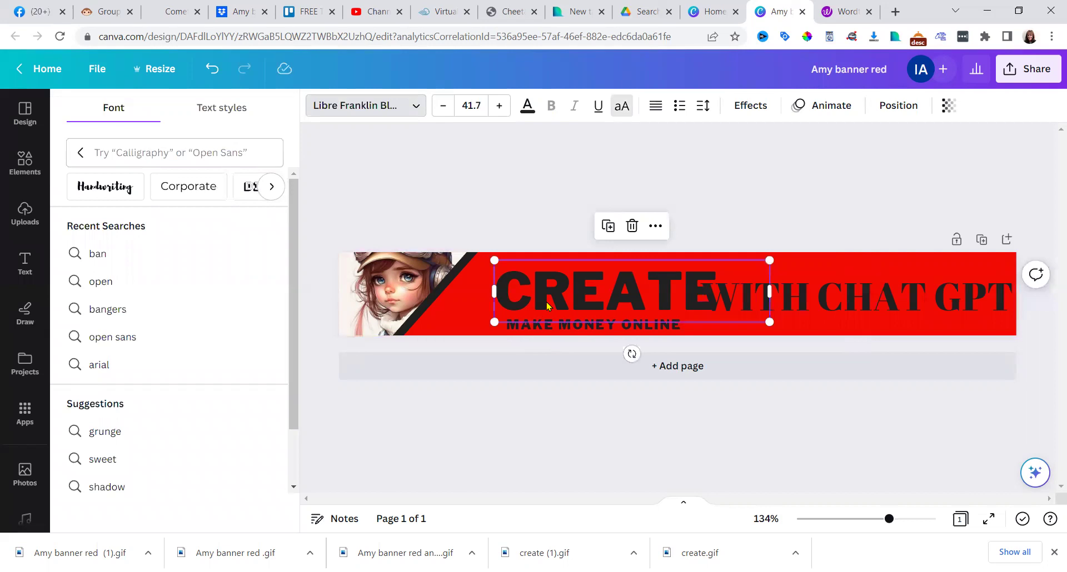
pyautogui.doubleClick(848, 297)
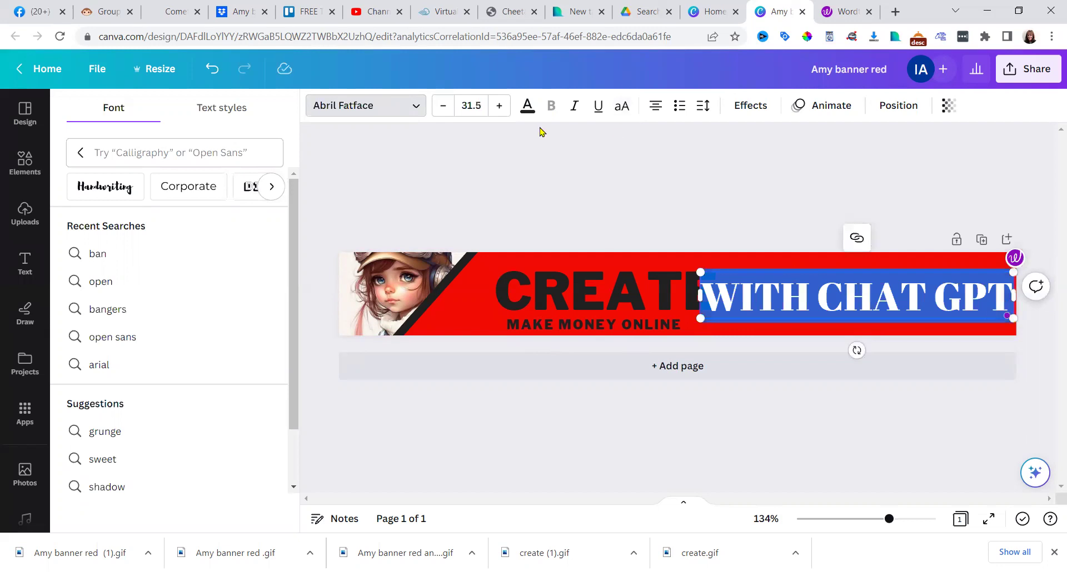
pyautogui.click(195, 146)
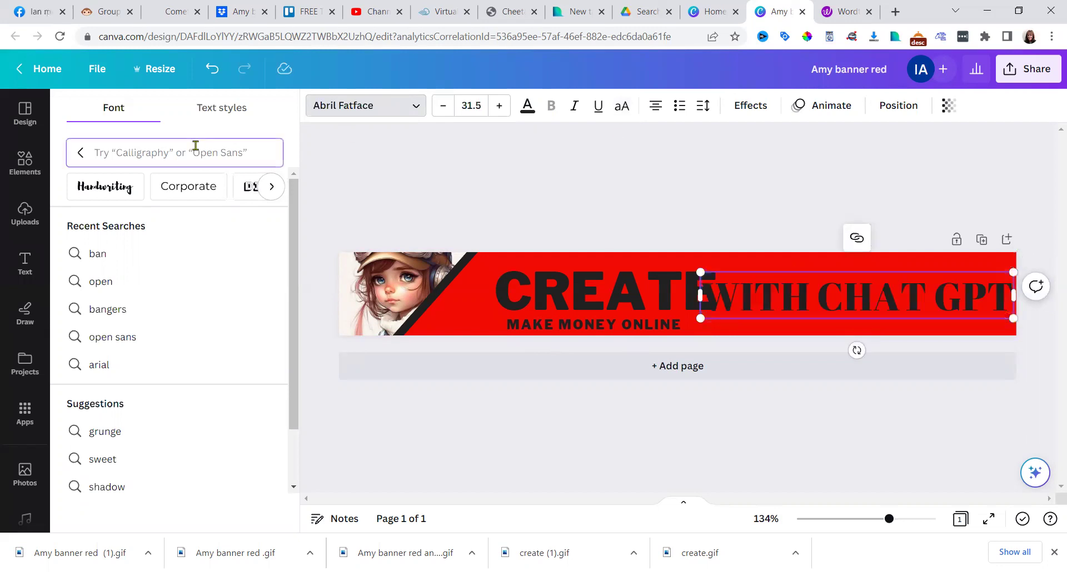
pyautogui.write('LIBRE')
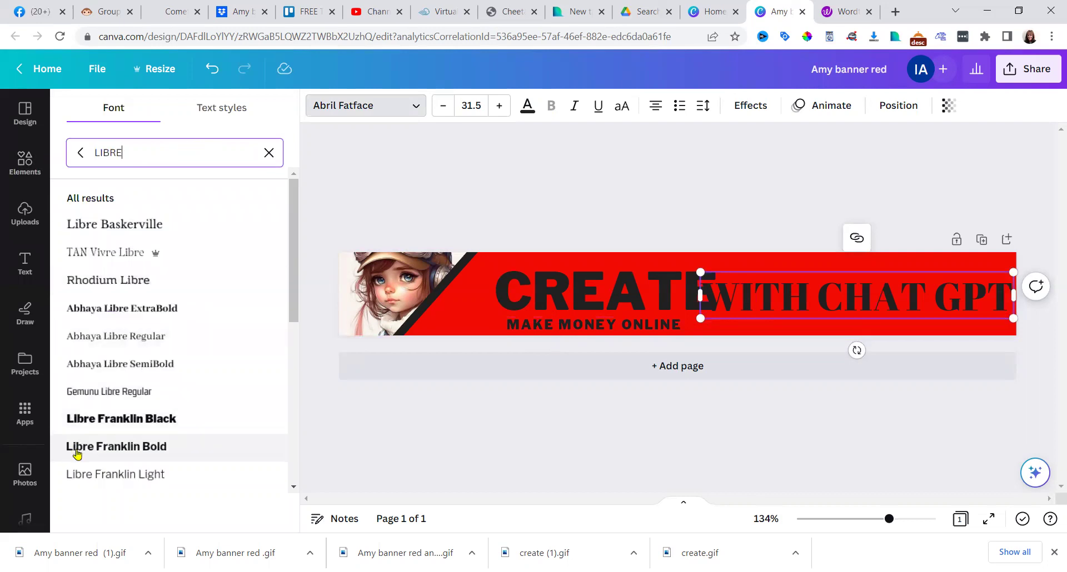
pyautogui.click(79, 475)
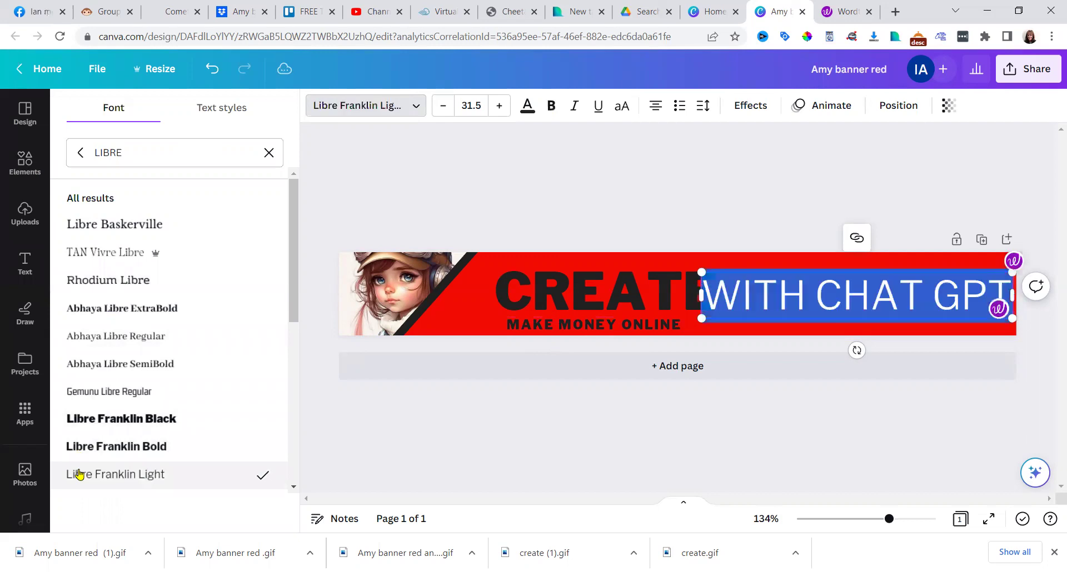
pyautogui.click(89, 447)
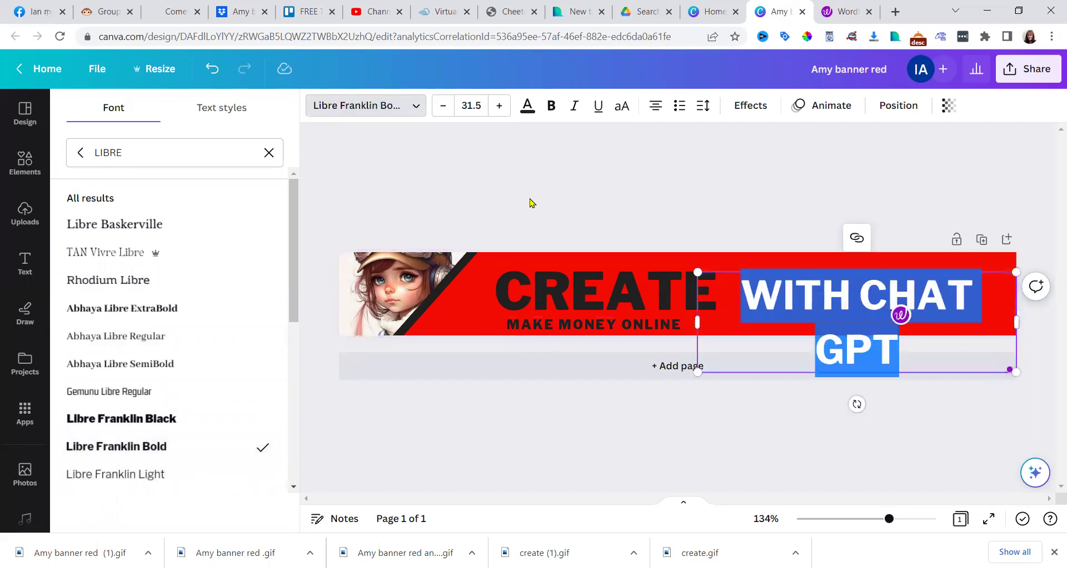
pyautogui.press('Escape')
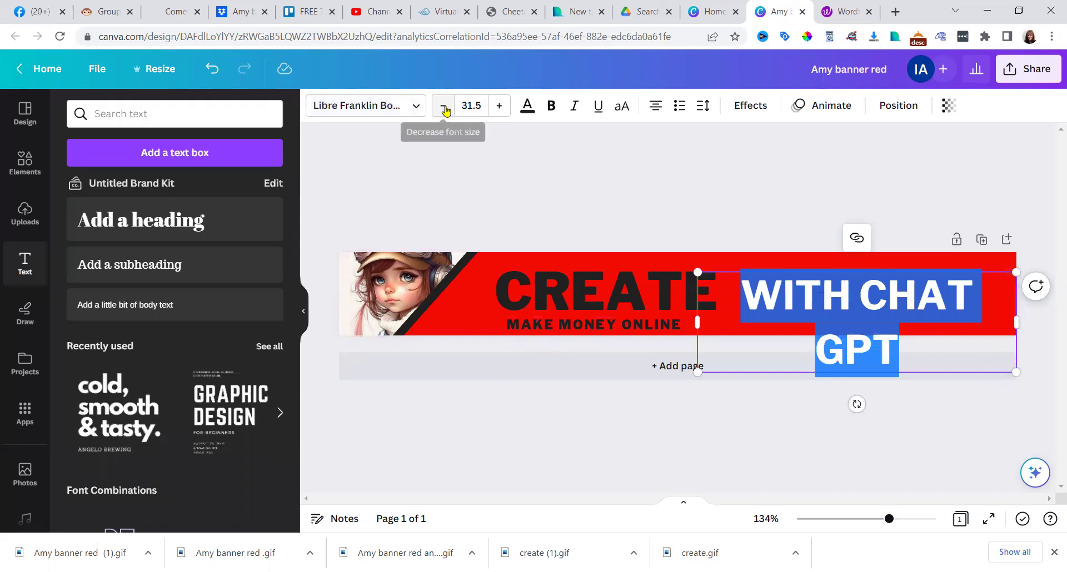
# - Step the WITH CHAT GPT font size down to 24.5 so it fits on one line
pyautogui.click(444, 107)
pyautogui.click(444, 107)
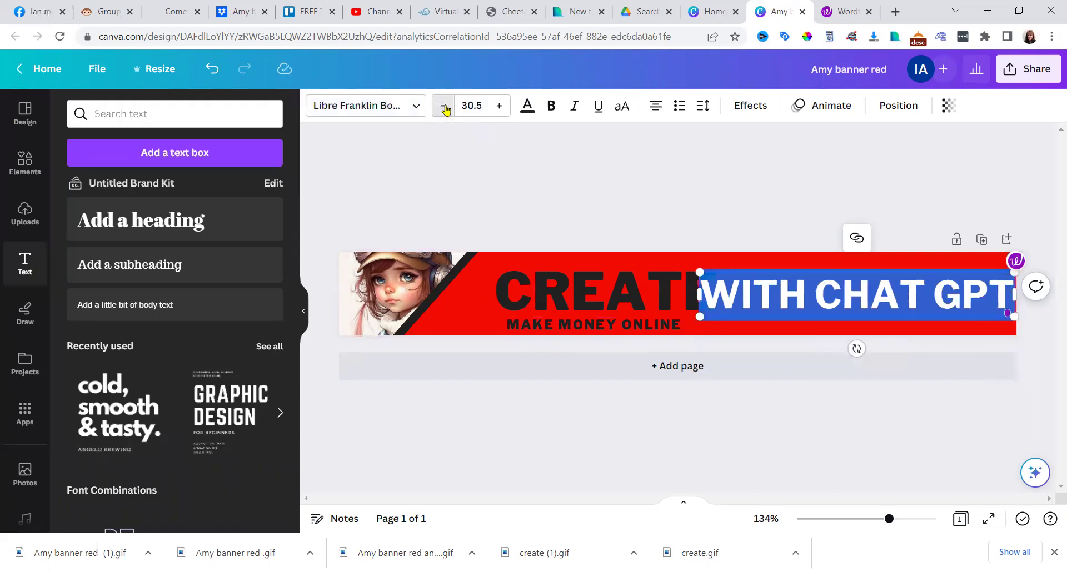
pyautogui.click(444, 107)
pyautogui.click(444, 107)
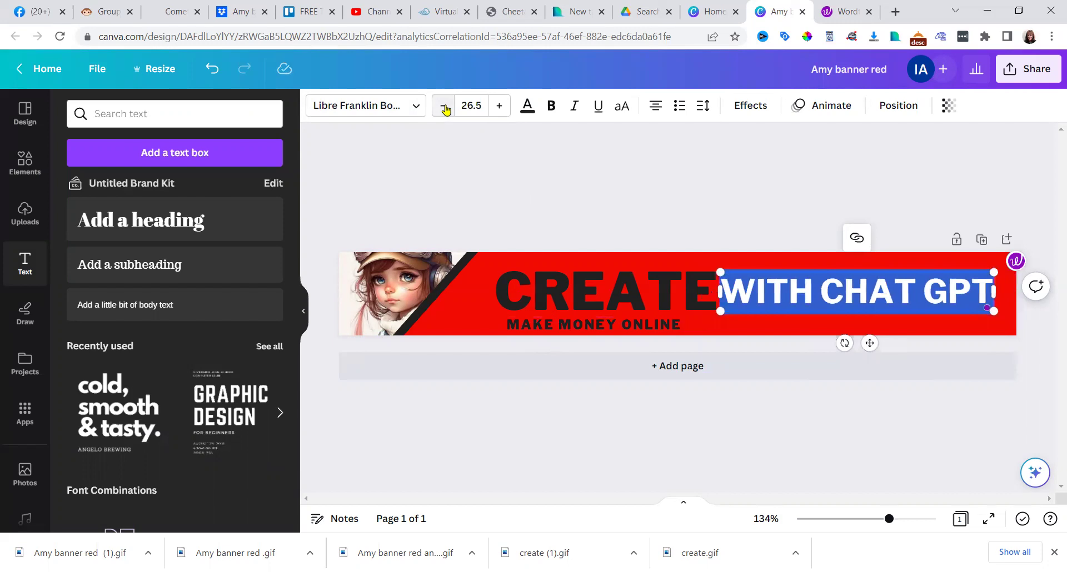
pyautogui.click(444, 107)
pyautogui.click(444, 107)
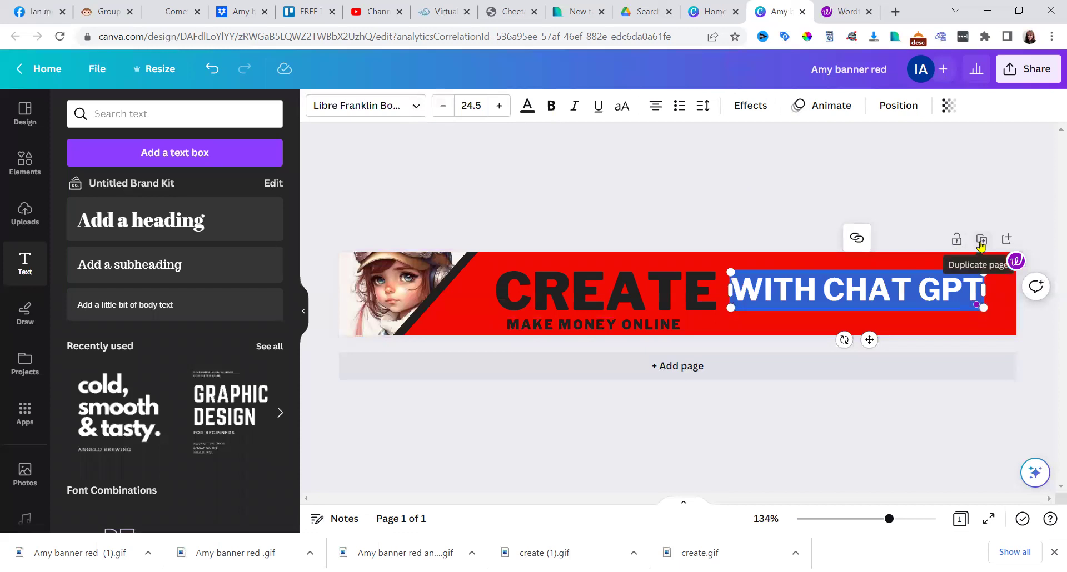
# - Apply the Wipe text animation to the WITH CHAT GPT tagline
pyautogui.click(822, 111)
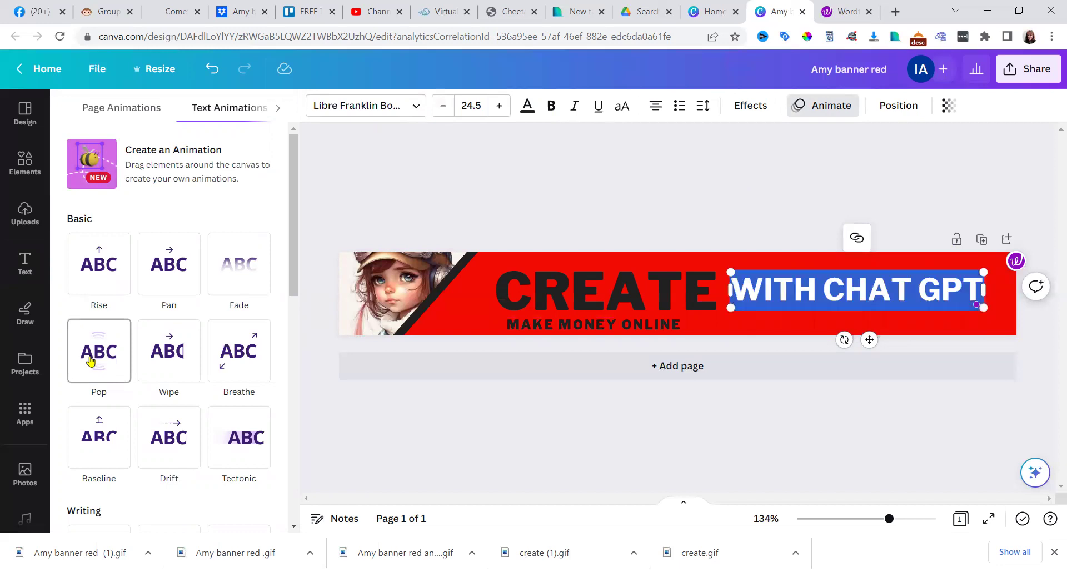
pyautogui.click(174, 356)
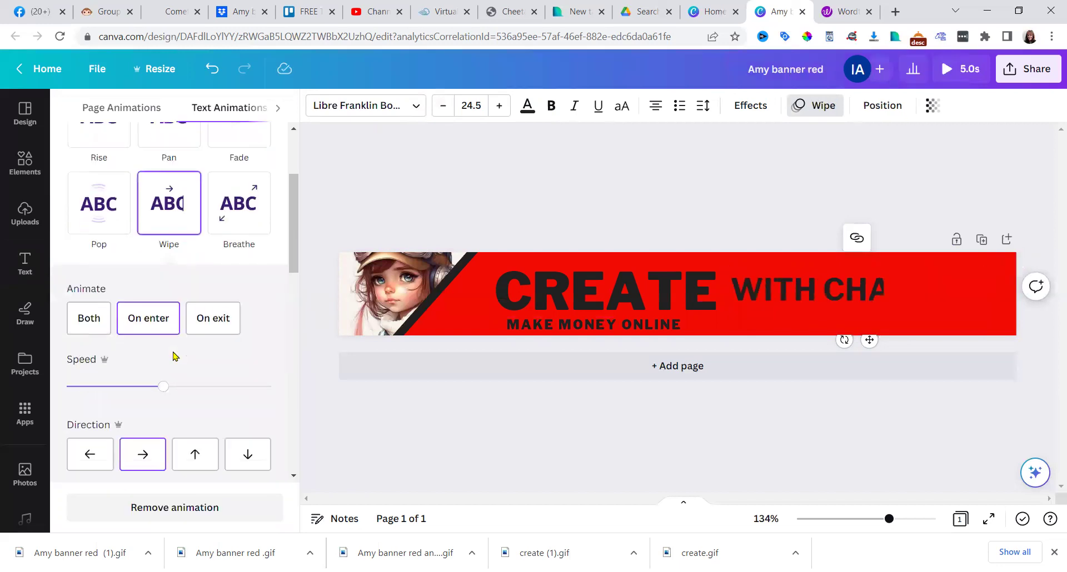
# - Duplicate the page and rewrite page 2's tagline as 'WRITE CHILDREN'S BOOKS'
pyautogui.click(982, 242)
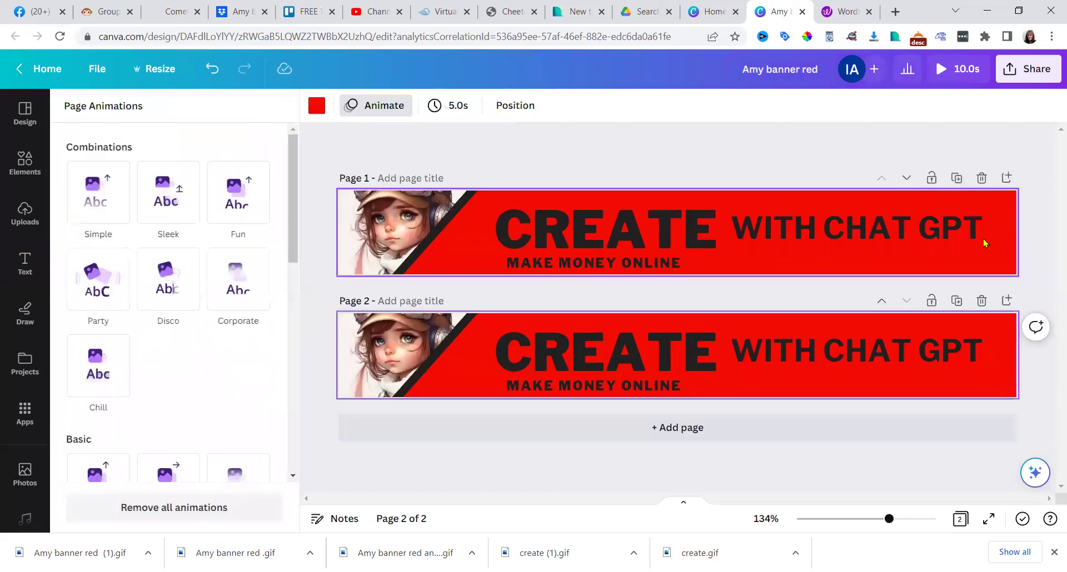
pyautogui.click(898, 354)
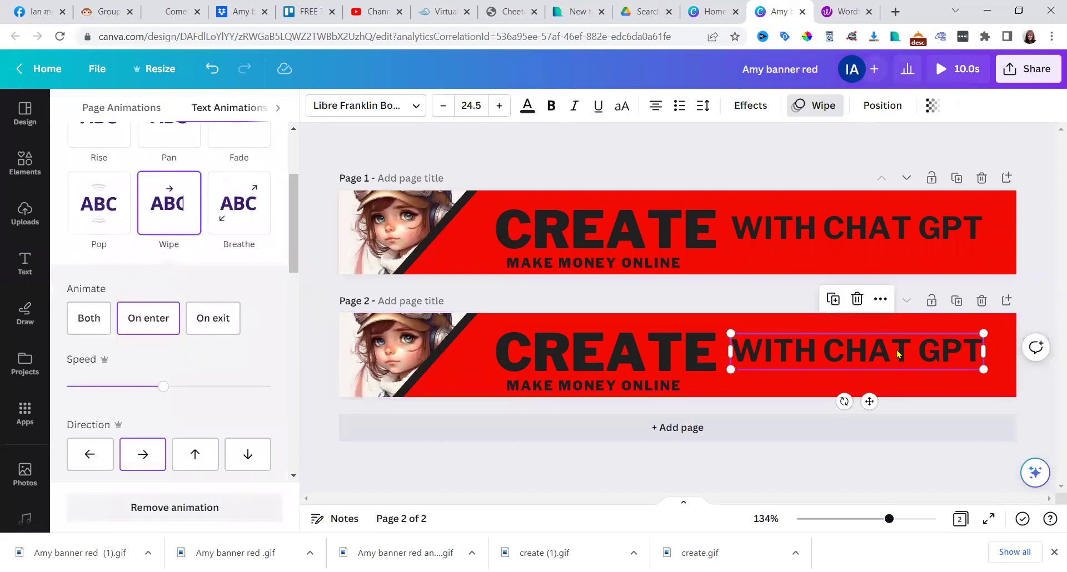
pyautogui.tripleClick(898, 354)
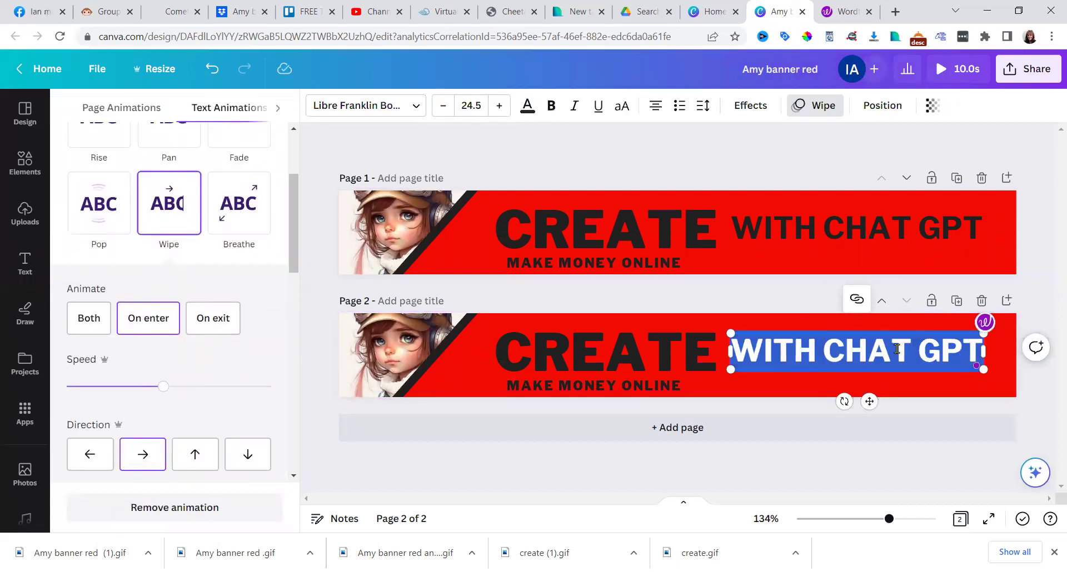
pyautogui.write('WRI')
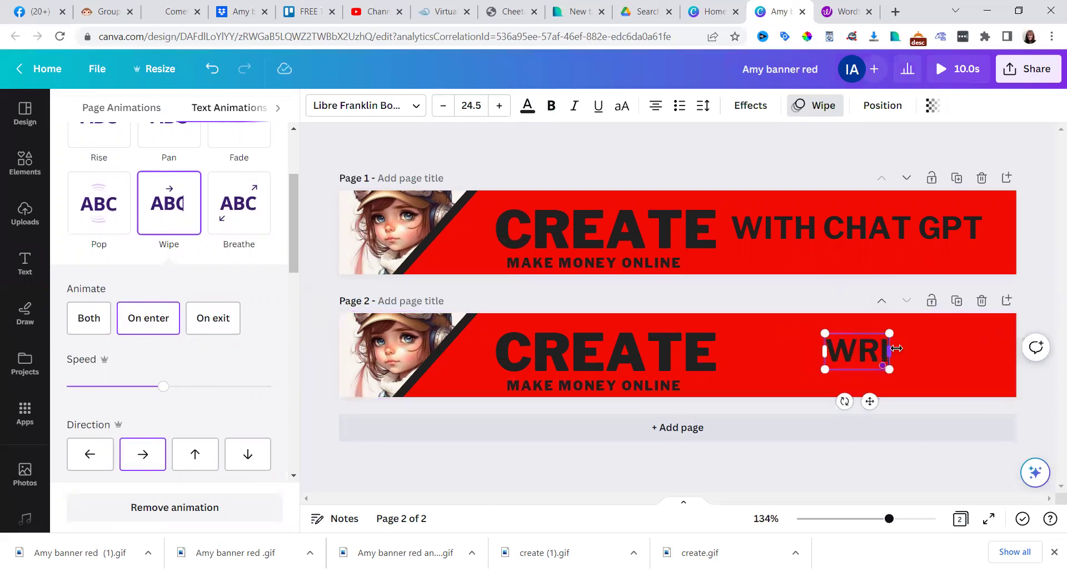
pyautogui.write('TE CH')
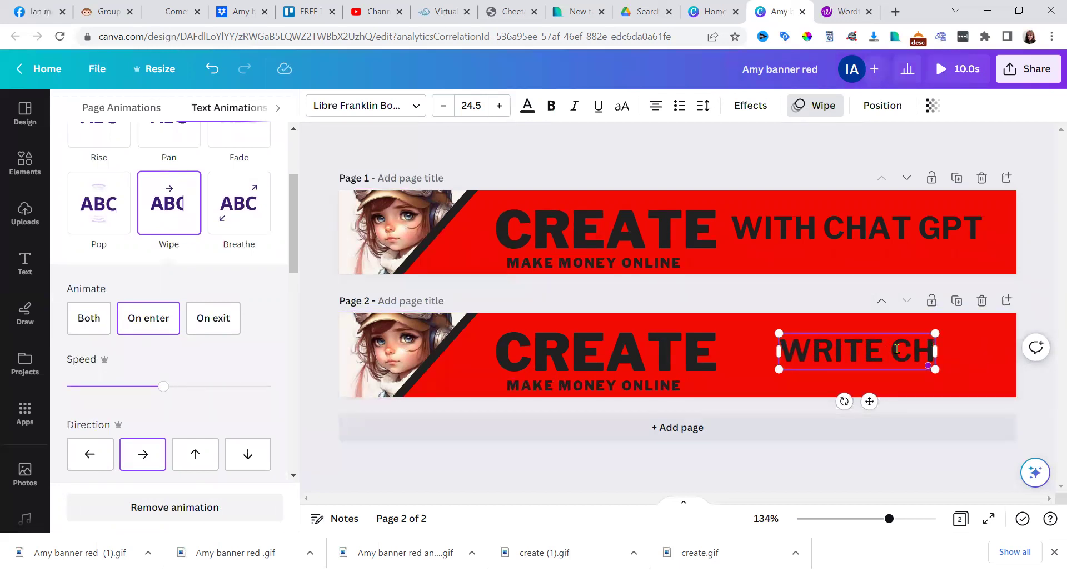
pyautogui.write('ILDER')
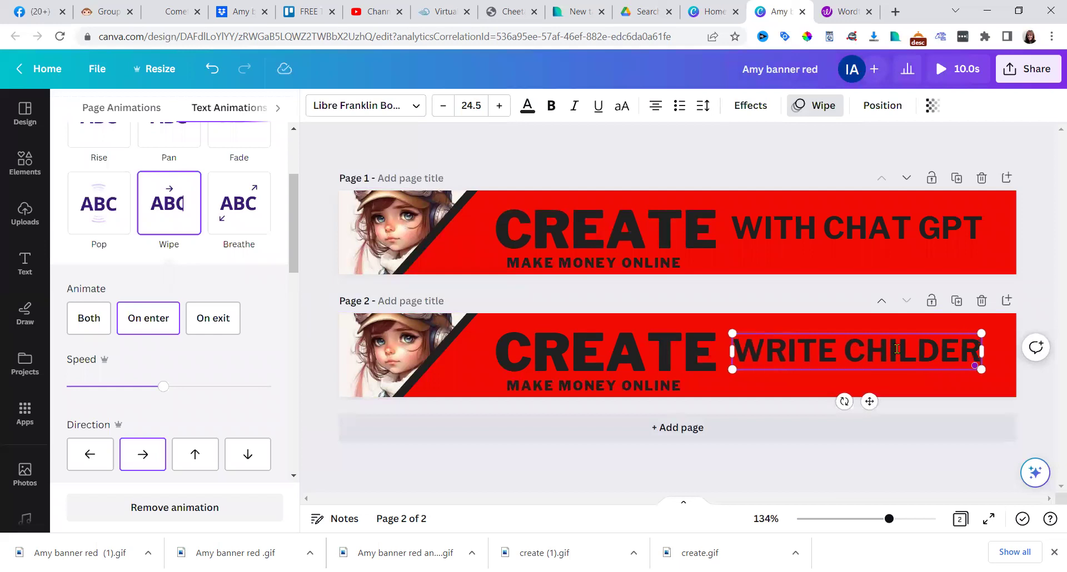
pyautogui.press('BackSpace')
pyautogui.press('BackSpace')
pyautogui.write("REN'S")
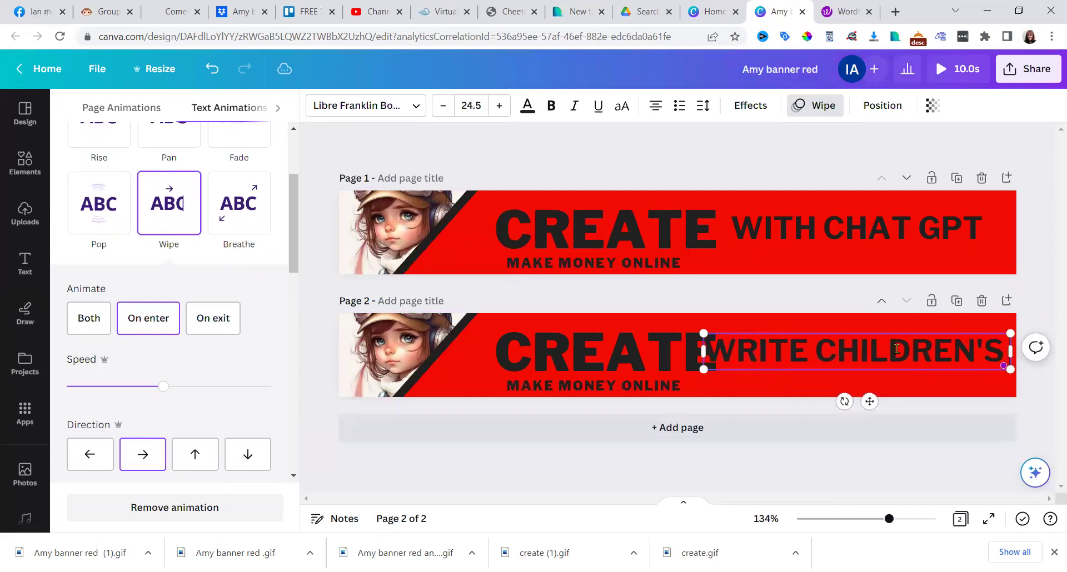
pyautogui.write(' BOOKS')
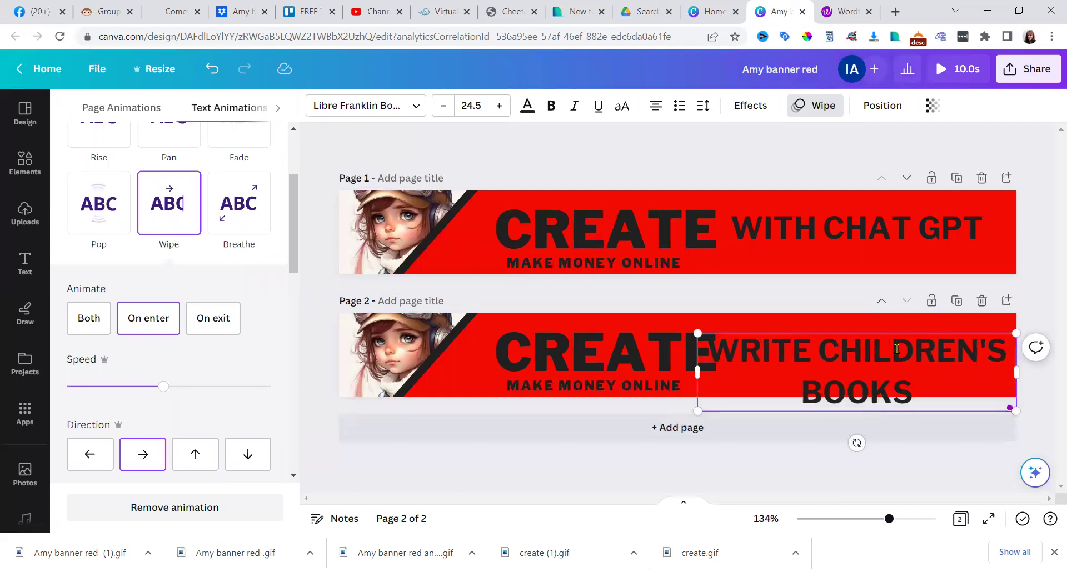
pyautogui.hotkey('ctrl', 'a')
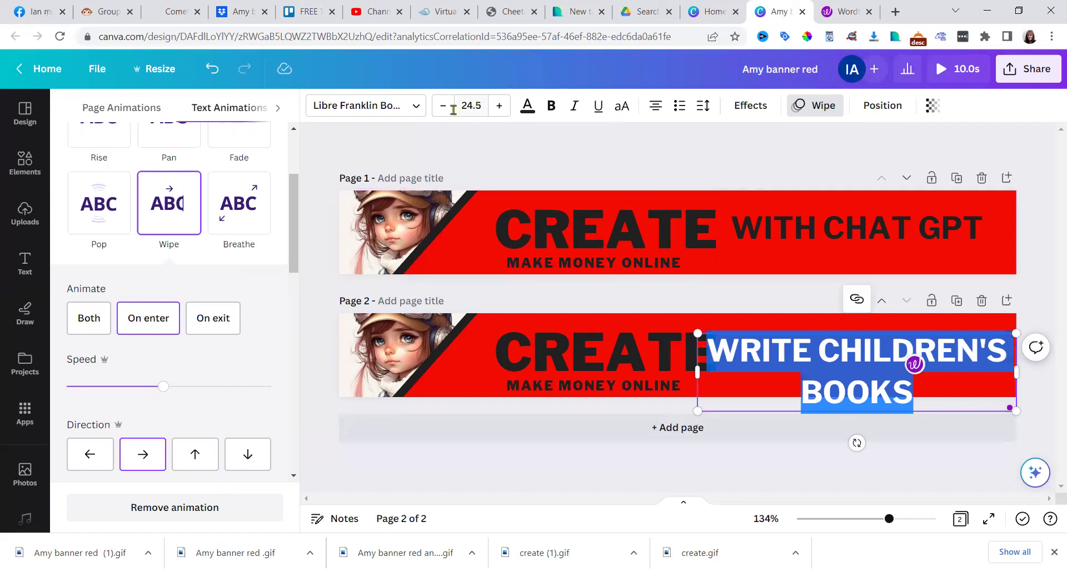
# - Set the page-2 tagline's font size to 19.5 so it wraps onto two lines
pyautogui.click(444, 107)
pyautogui.click(444, 106)
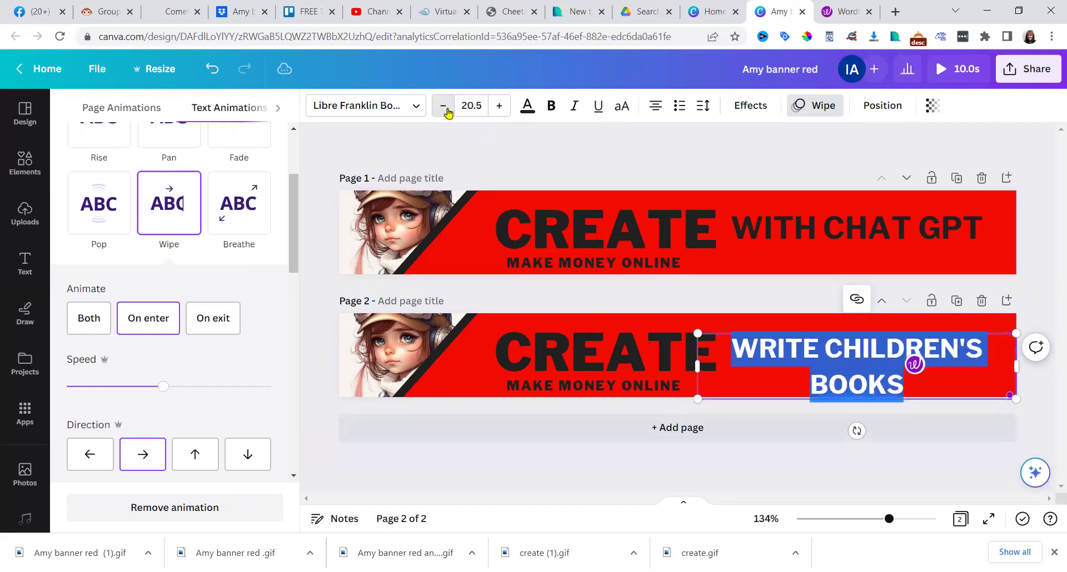
pyautogui.click(446, 109)
pyautogui.click(447, 109)
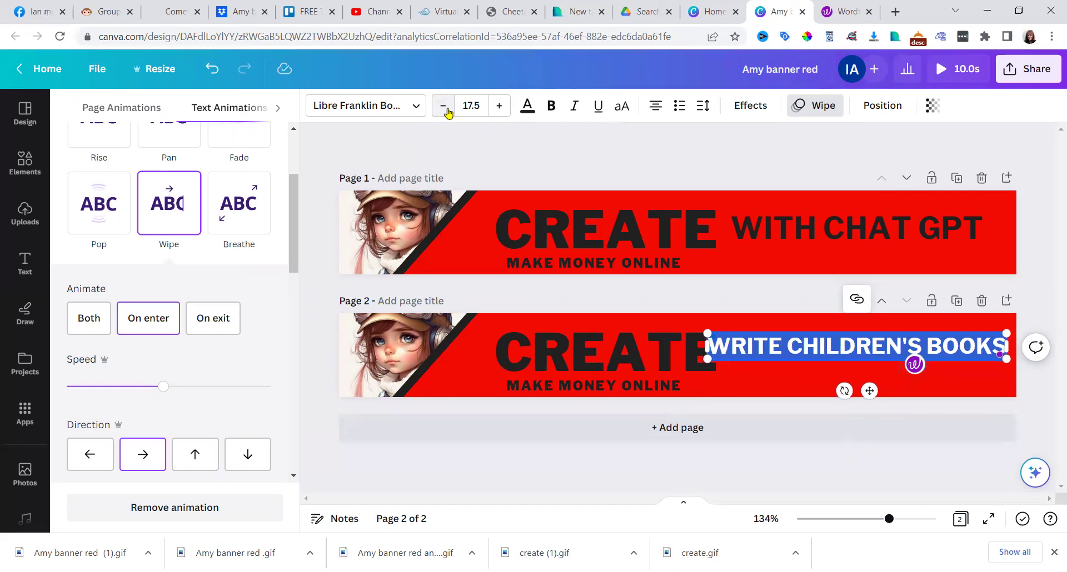
pyautogui.click(497, 107)
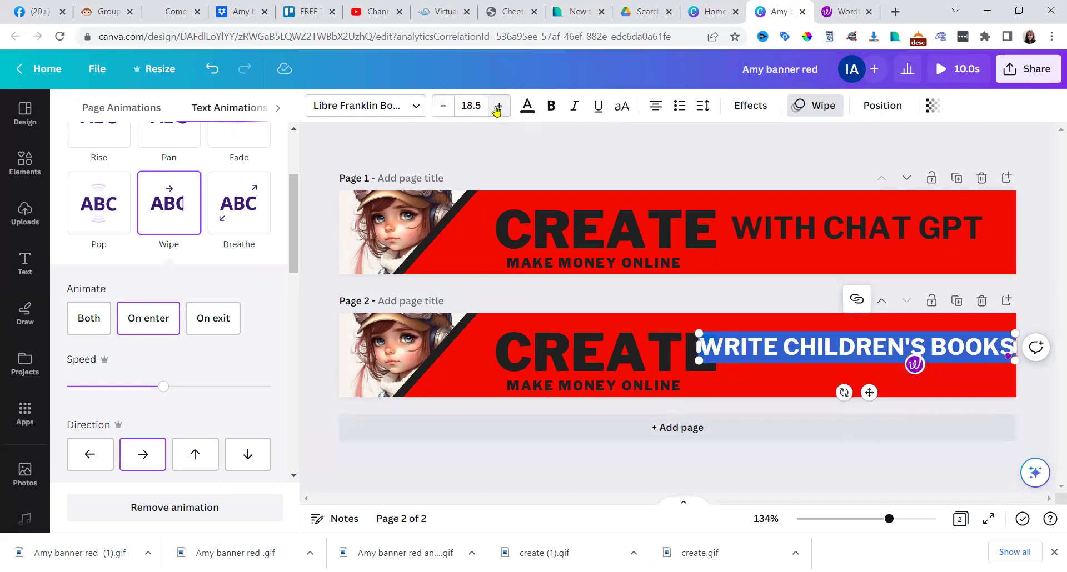
pyautogui.click(497, 107)
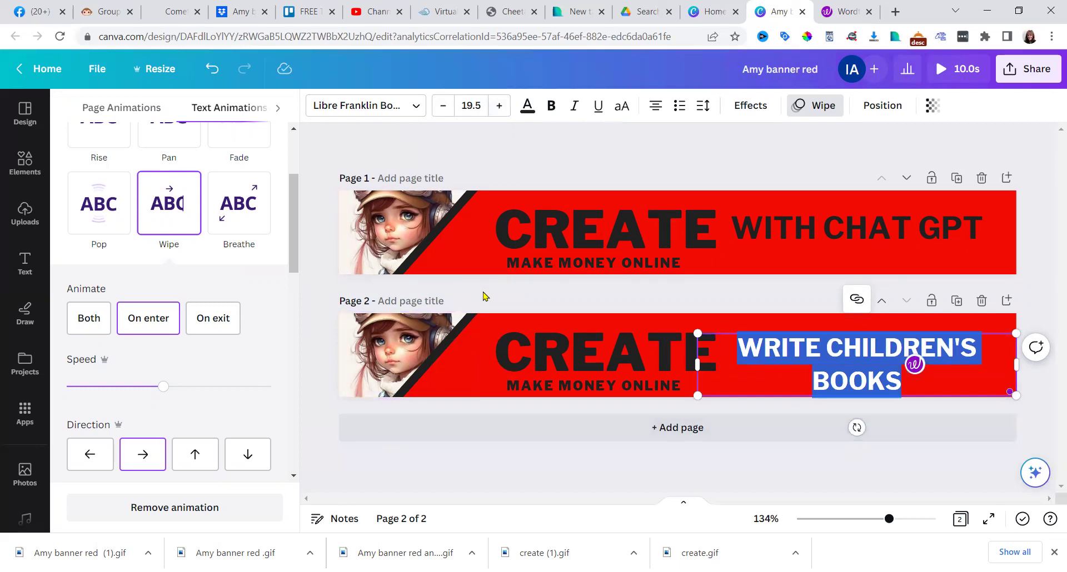
# - Nudge the page-2 tagline box slightly higher on the banner
pyautogui.click(925, 375)
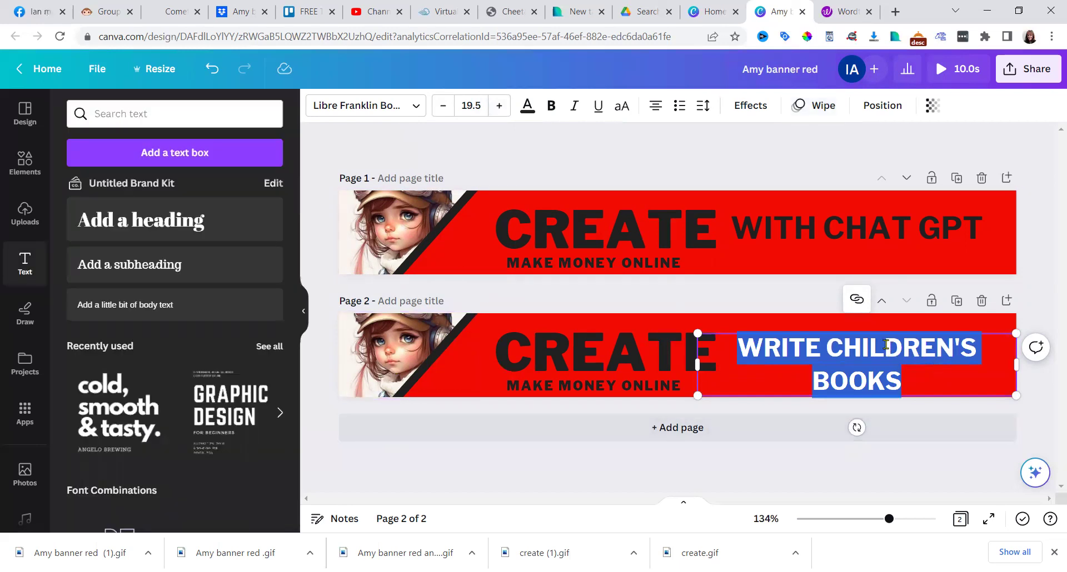
pyautogui.click(885, 344)
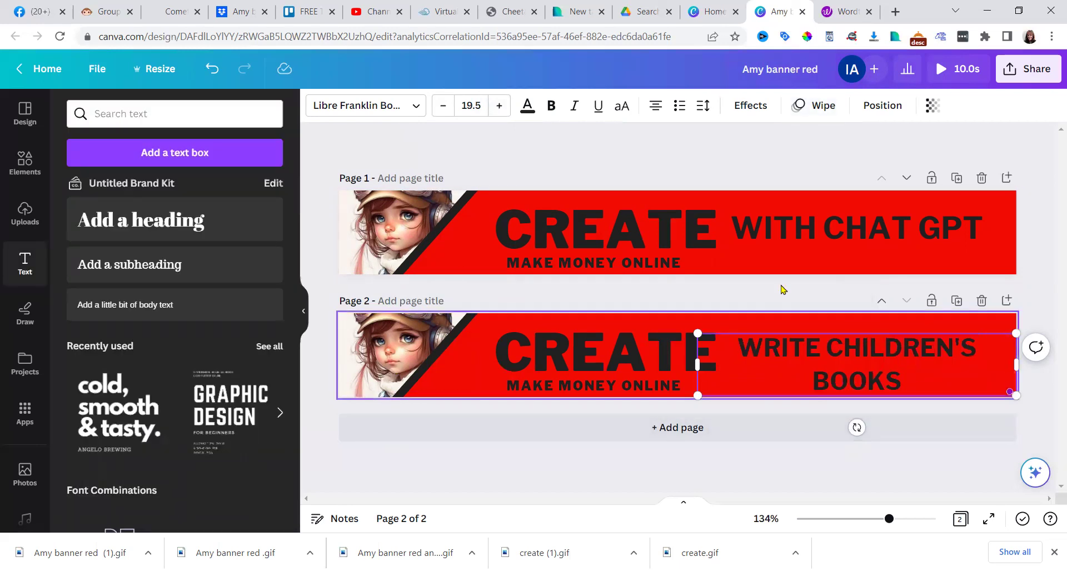
pyautogui.click(784, 290)
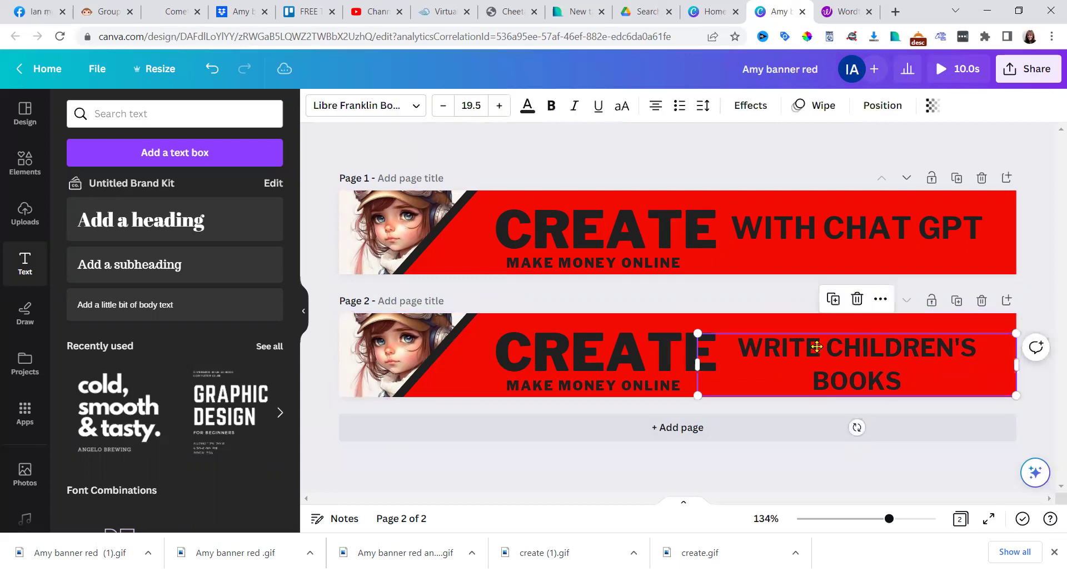
pyautogui.moveTo(812, 347); pyautogui.dragTo(813, 340)
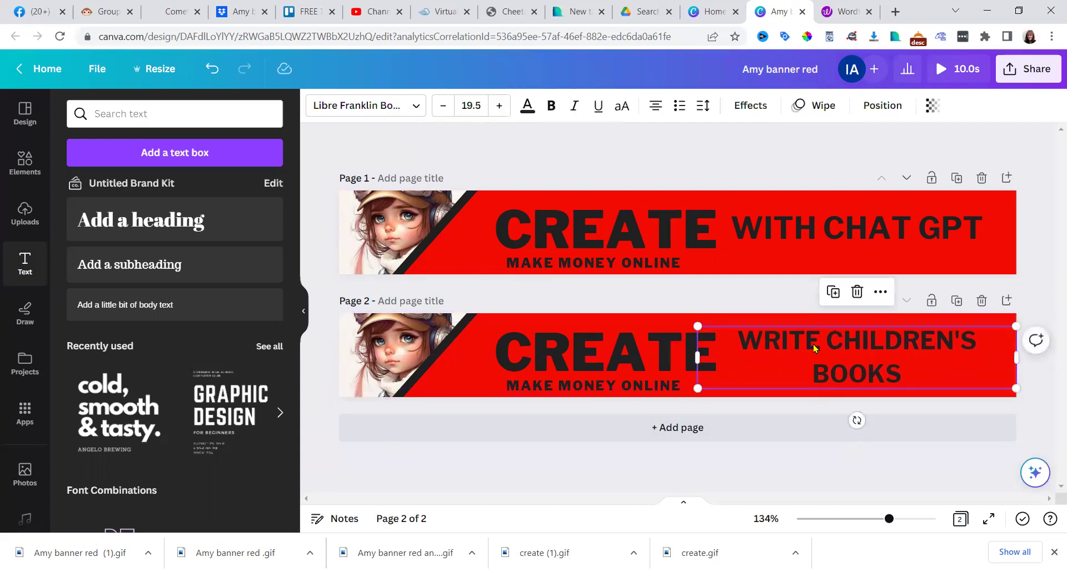
# - Make the taglines on page 2 and page 1 white
pyautogui.doubleClick(812, 345)
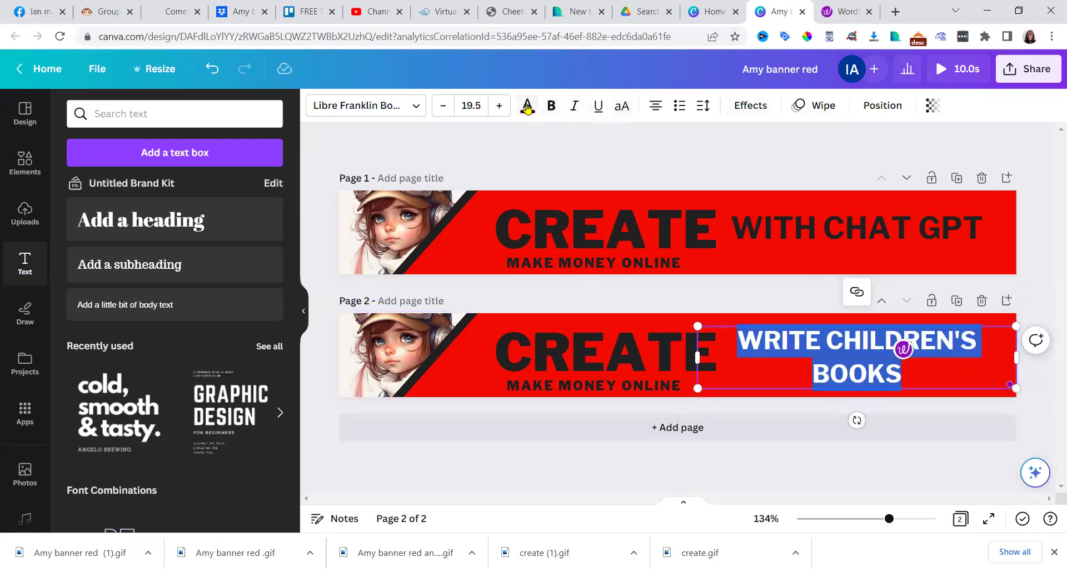
pyautogui.click(527, 107)
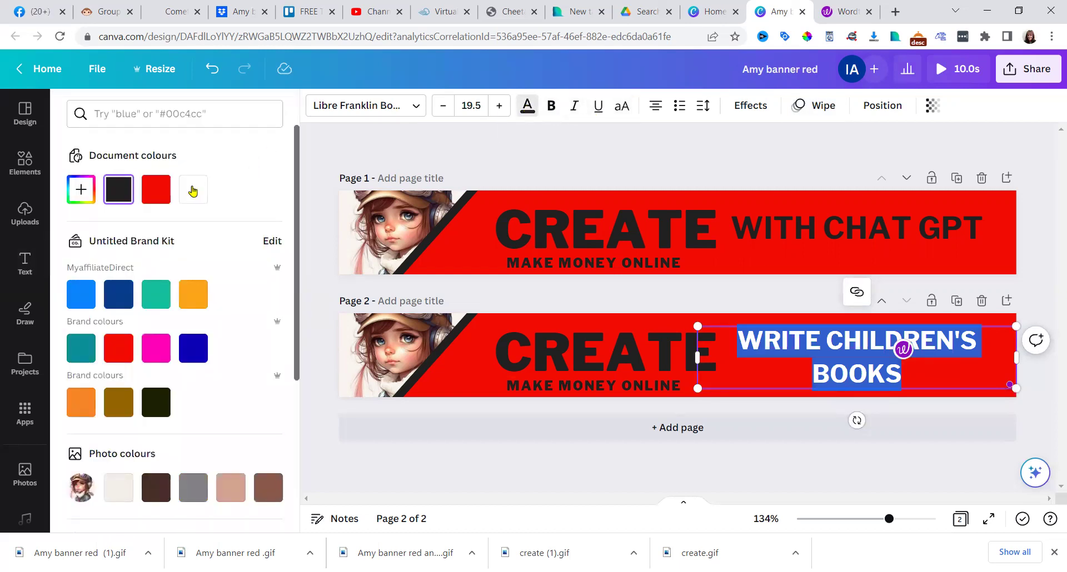
pyautogui.click(193, 190)
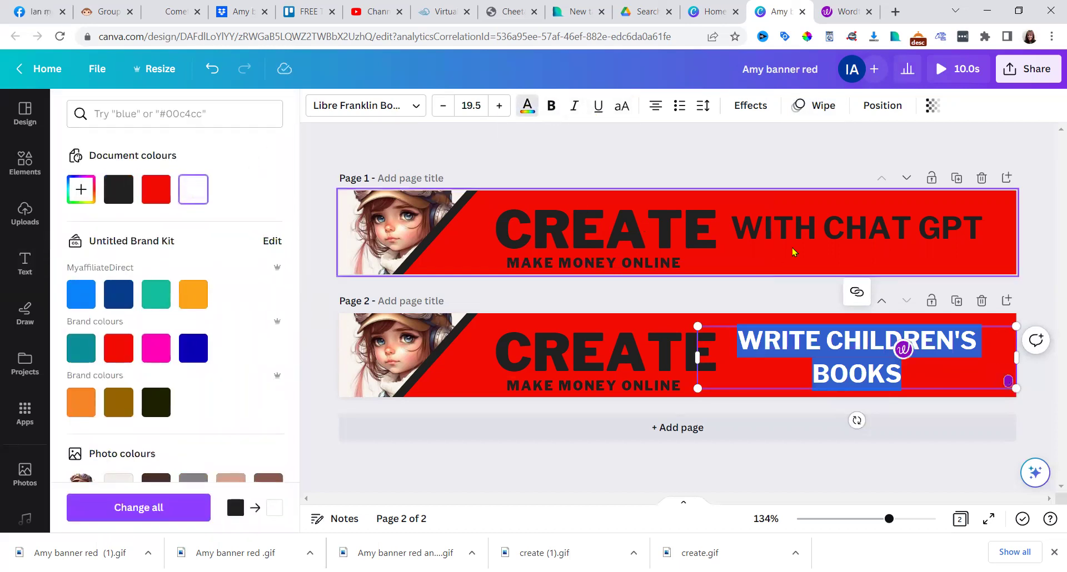
pyautogui.click(857, 225)
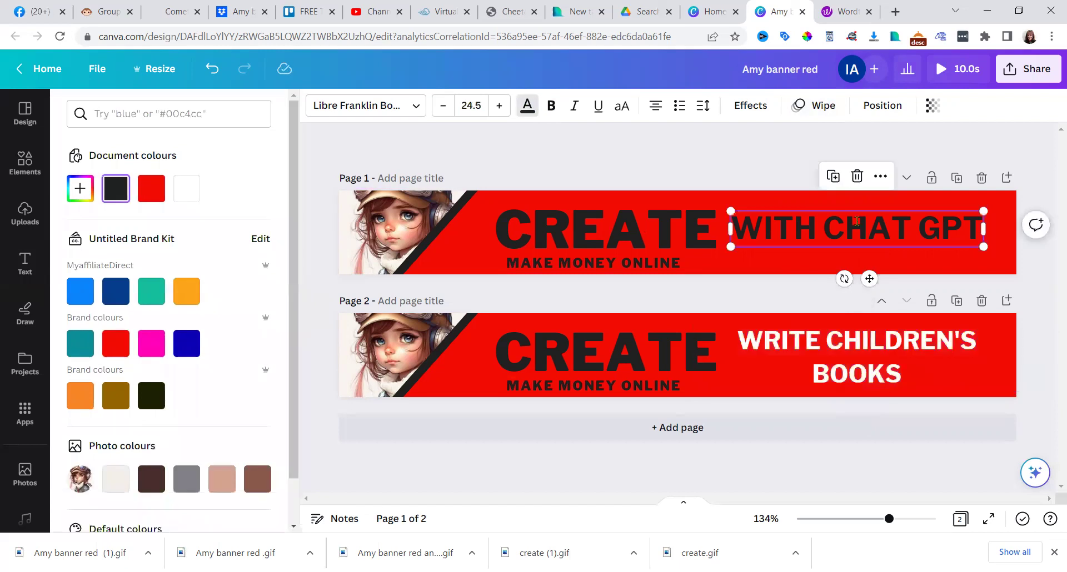
pyautogui.click(192, 190)
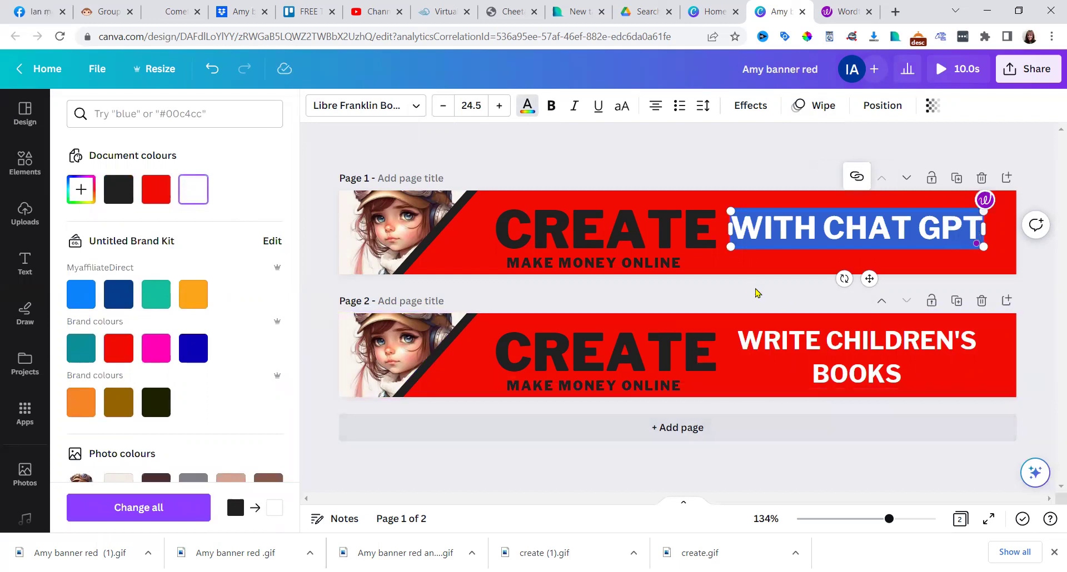
# - Duplicate page 2 as page 3 with tagline 'CREATE IMAGES LIKE "AMY"', broken before LIKE
pyautogui.click(955, 302)
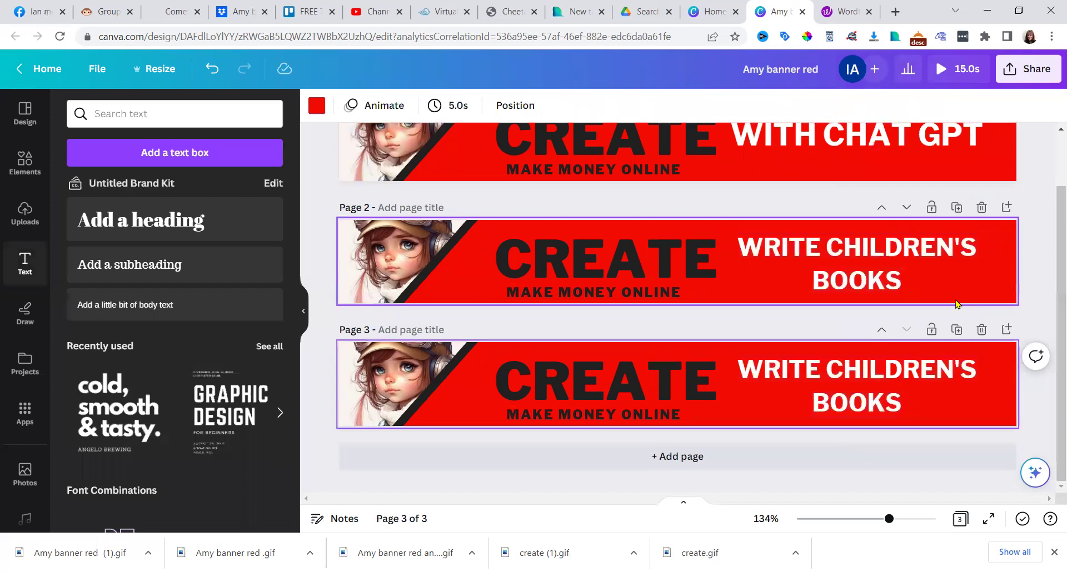
pyautogui.click(860, 387)
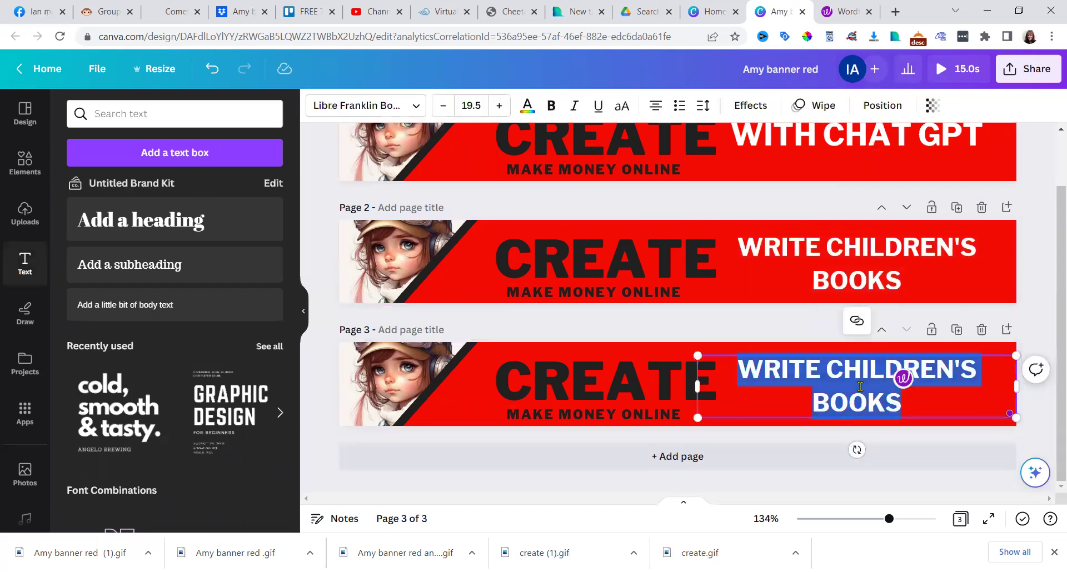
pyautogui.write('CREATE')
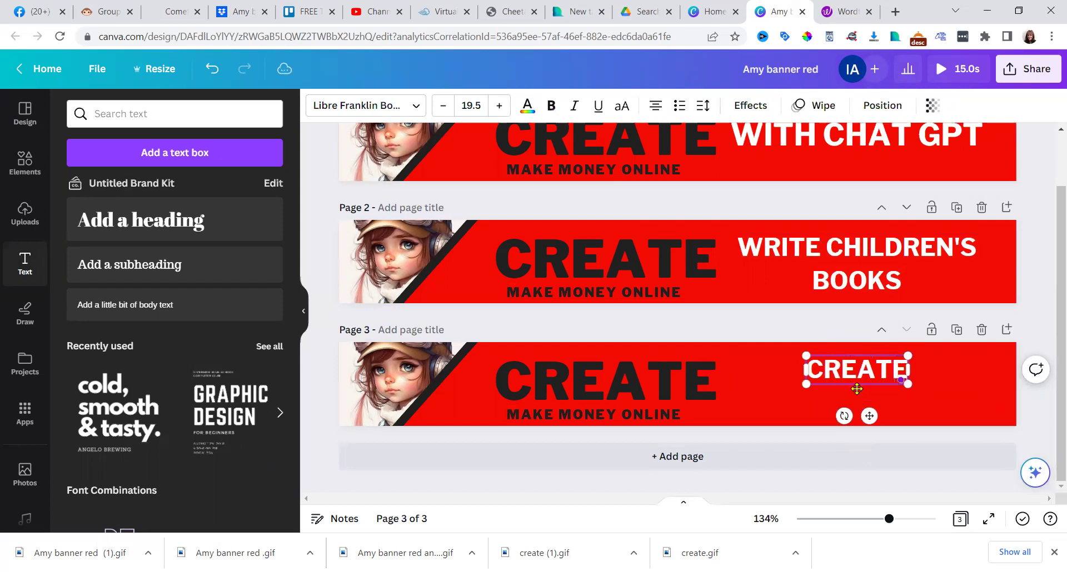
pyautogui.write(' IMAG')
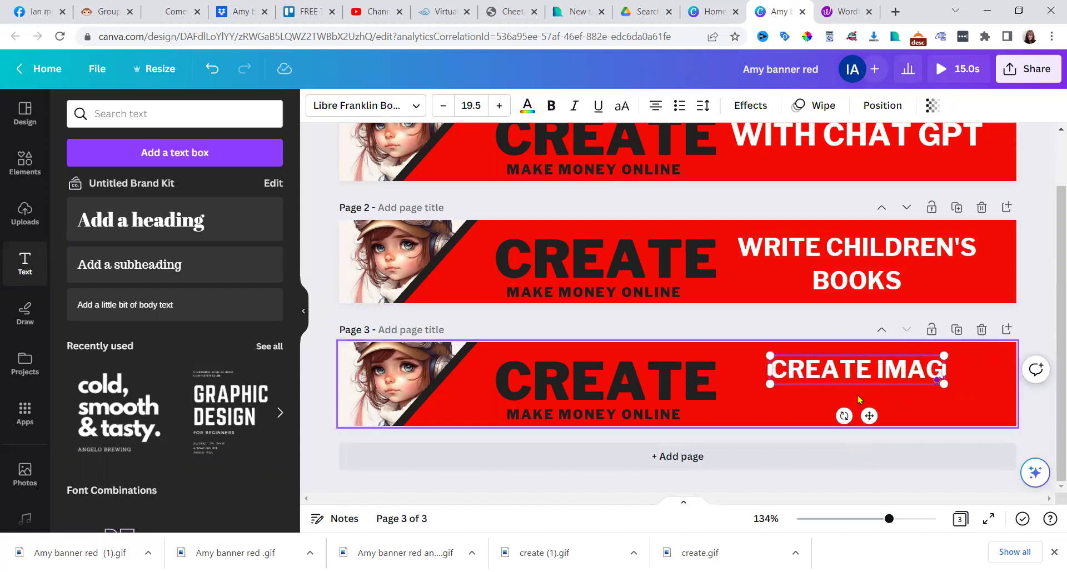
pyautogui.write('ES LIKE')
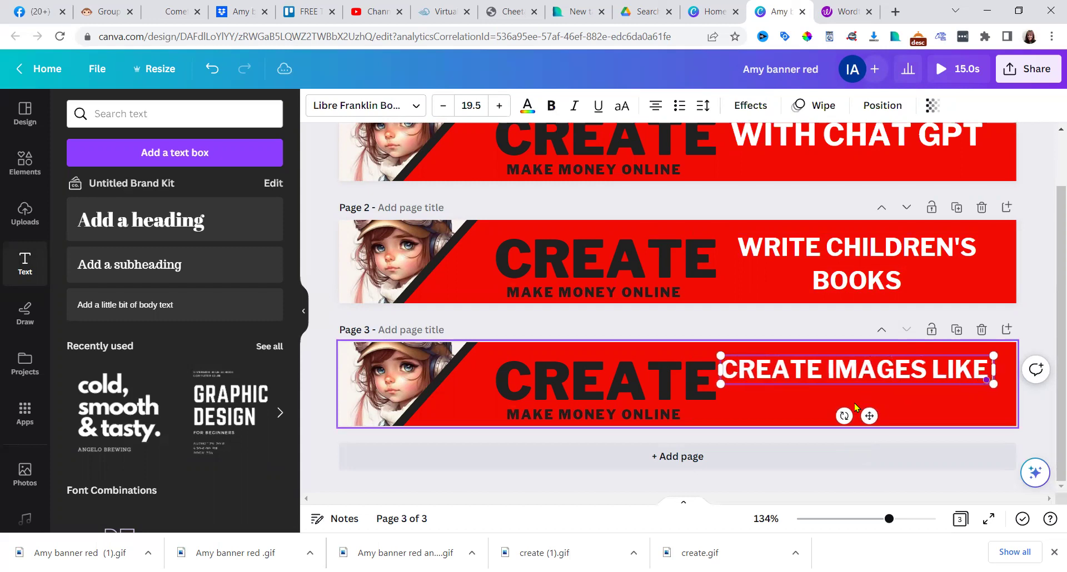
pyautogui.write(' "AMY')
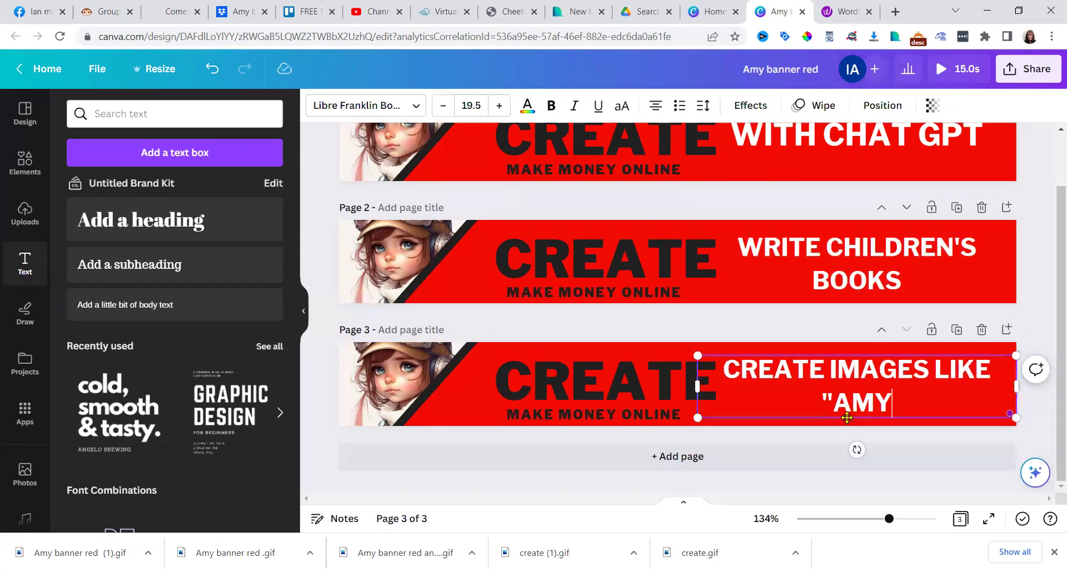
pyautogui.write('"')
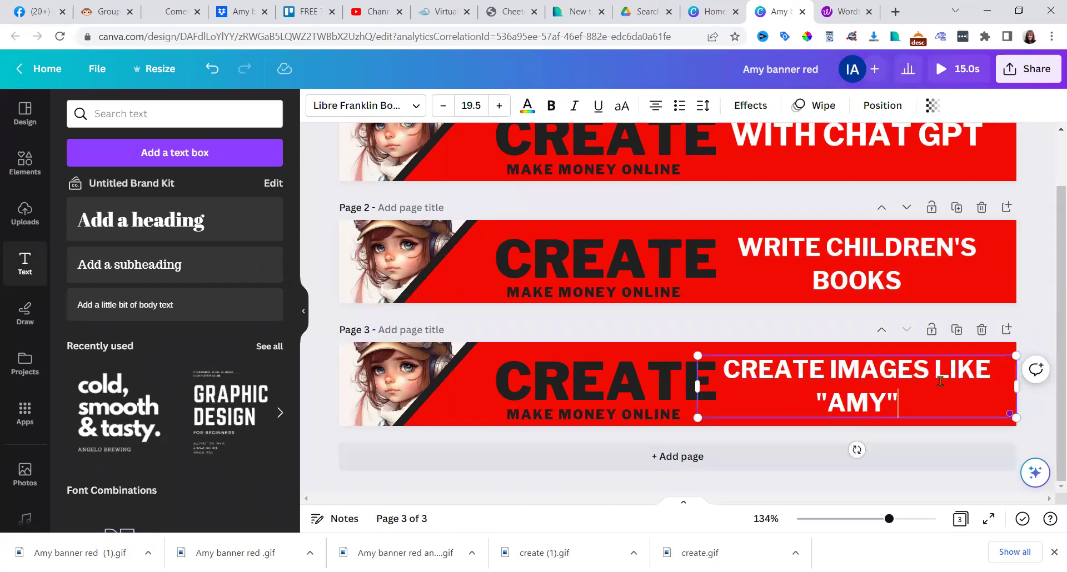
pyautogui.click(935, 376)
pyautogui.press('Return')
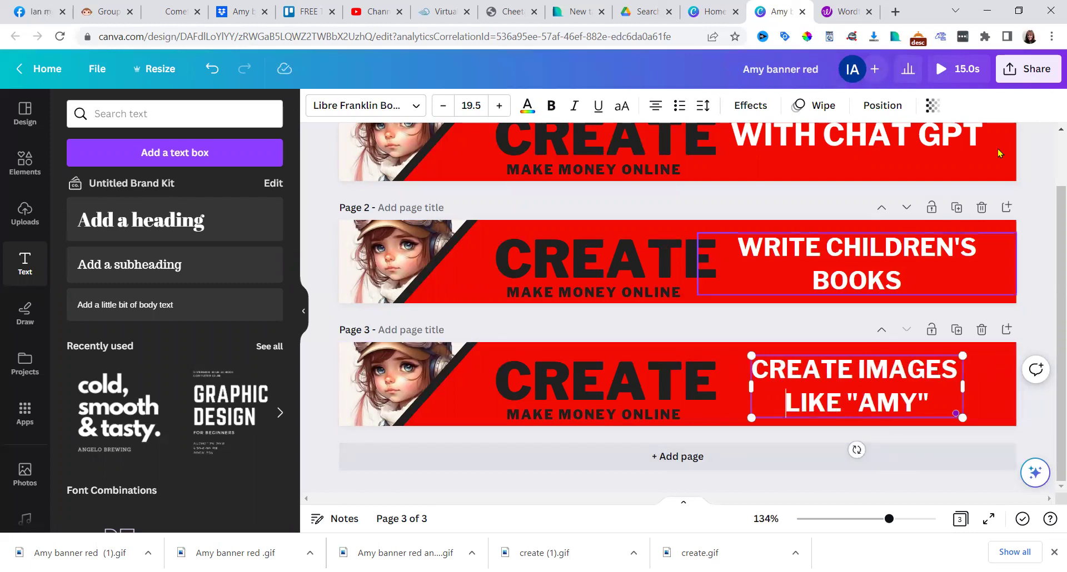
# - Export all three pages of 'Amy banner red' as a GIF instead of MP4
pyautogui.click(1020, 71)
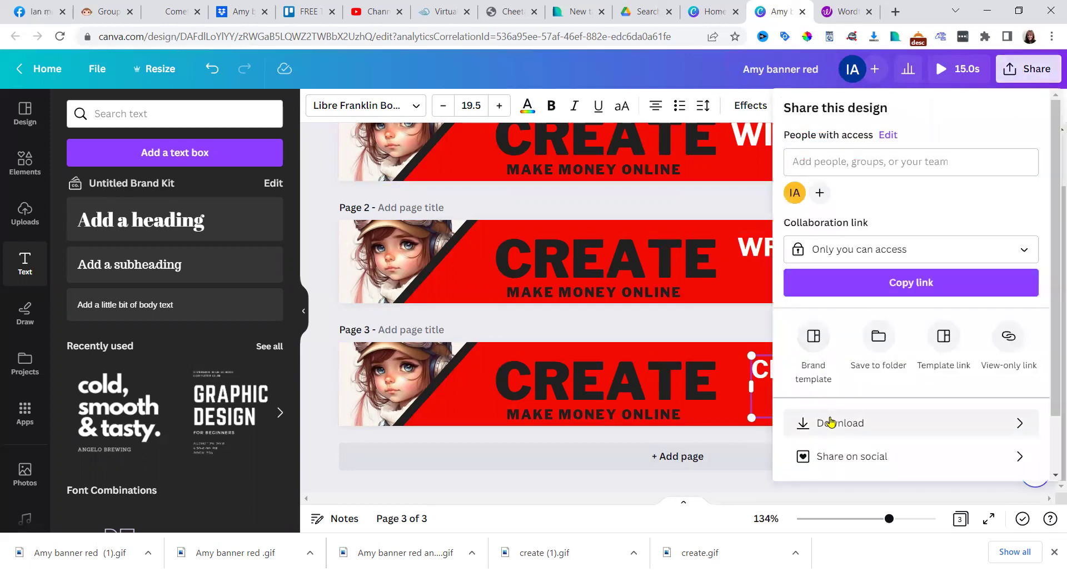
pyautogui.click(833, 423)
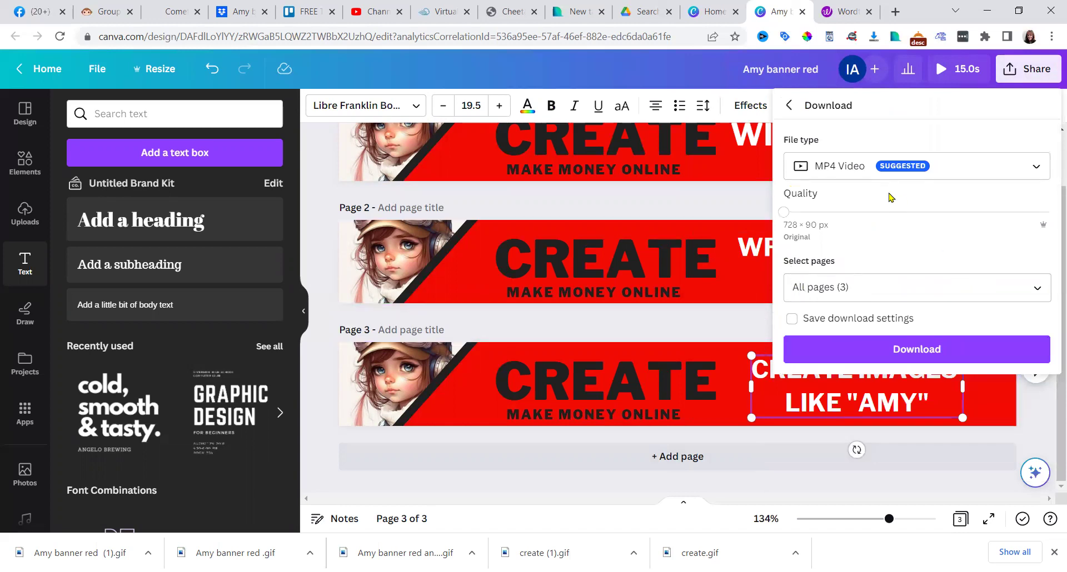
pyautogui.click(807, 168)
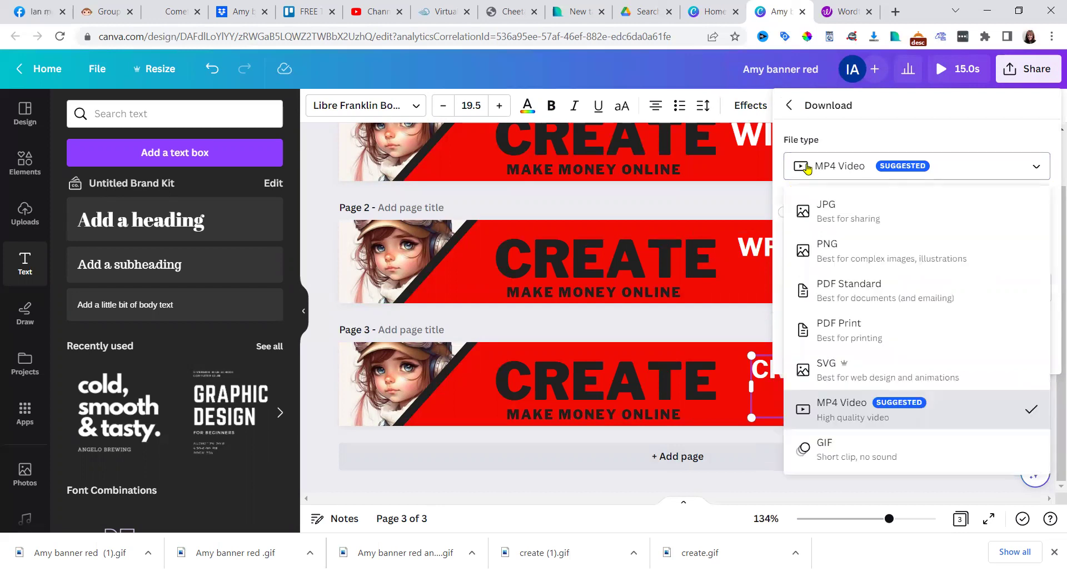
pyautogui.click(827, 451)
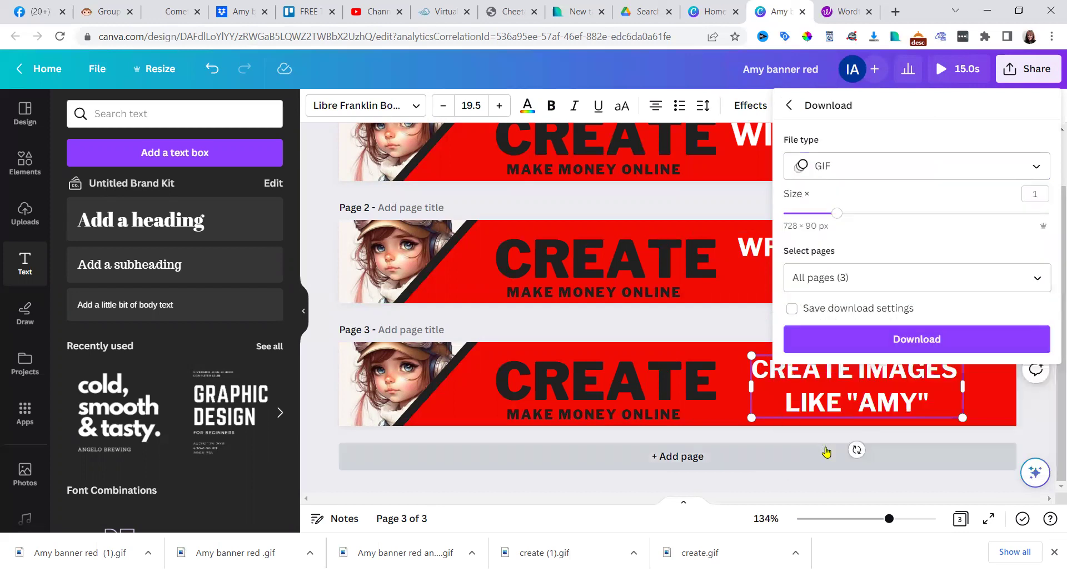
pyautogui.click(806, 340)
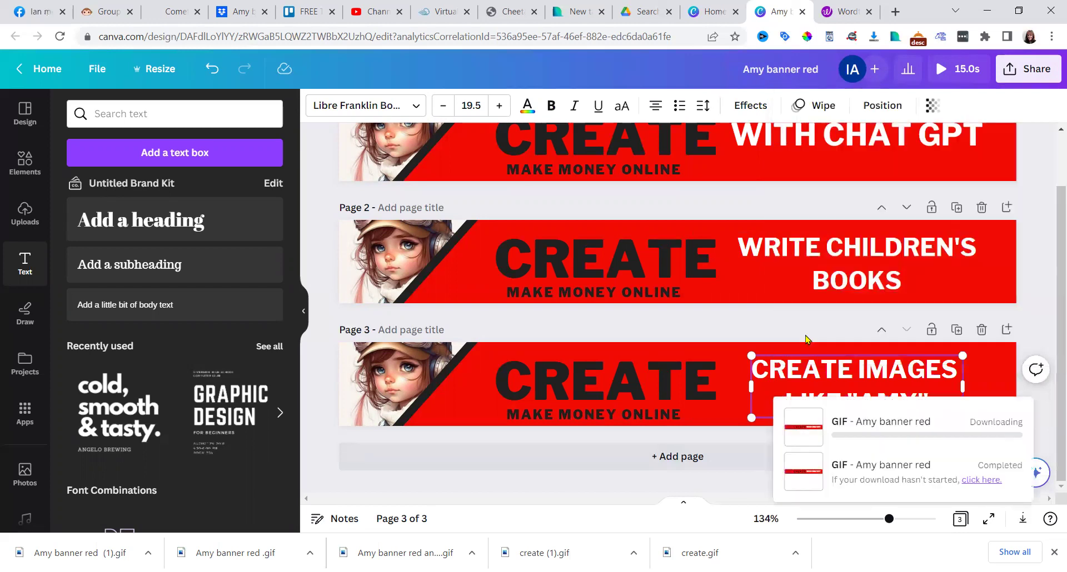